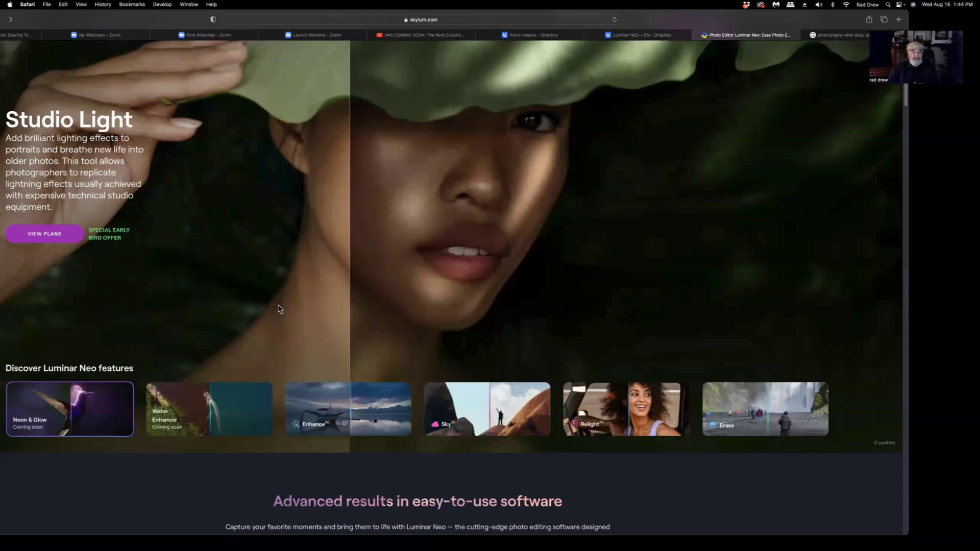
View the Neon & Glow, GenErase, SceneExpand and SceneSwap feature cards on the Skylum page
{"action": "left_click", "coordinate": [47, 428]}
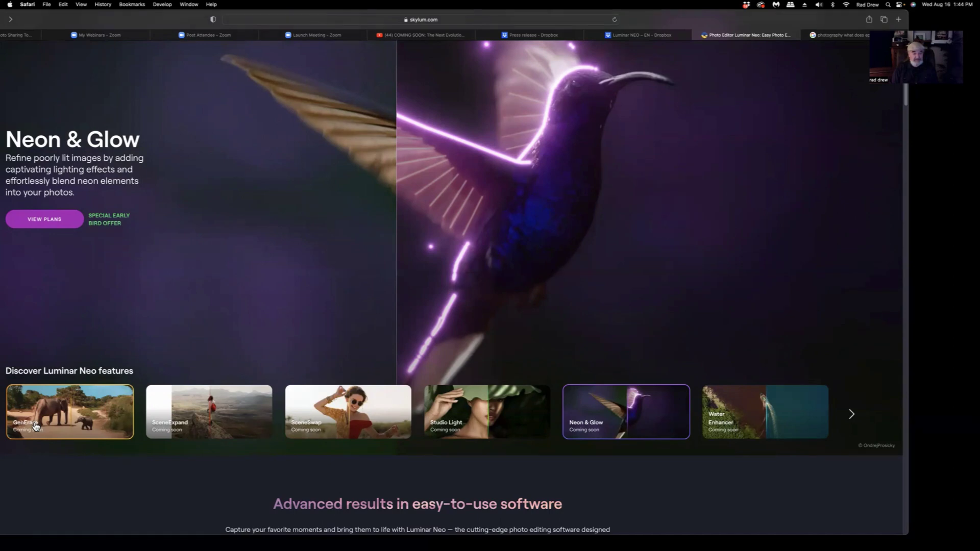
{"action": "left_click", "coordinate": [43, 427]}
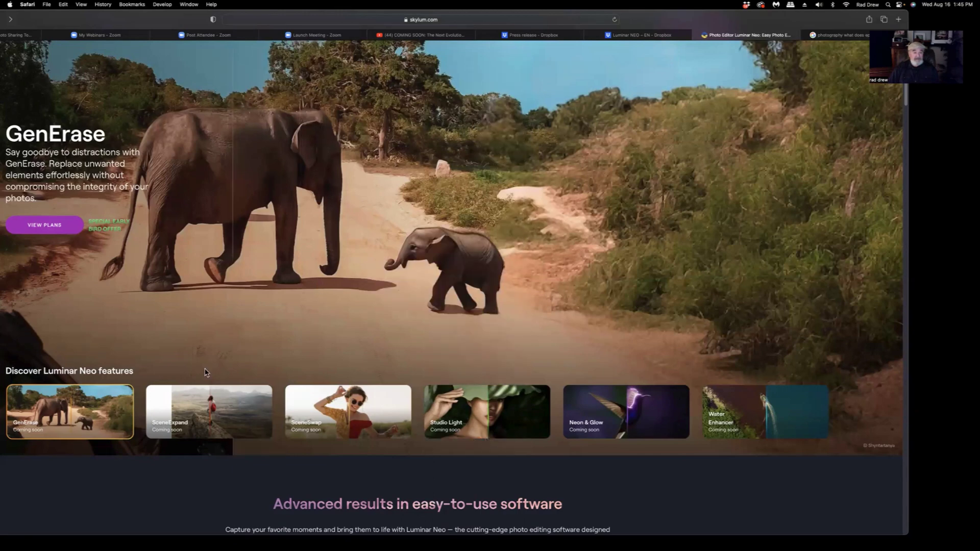
{"action": "left_click", "coordinate": [193, 419]}
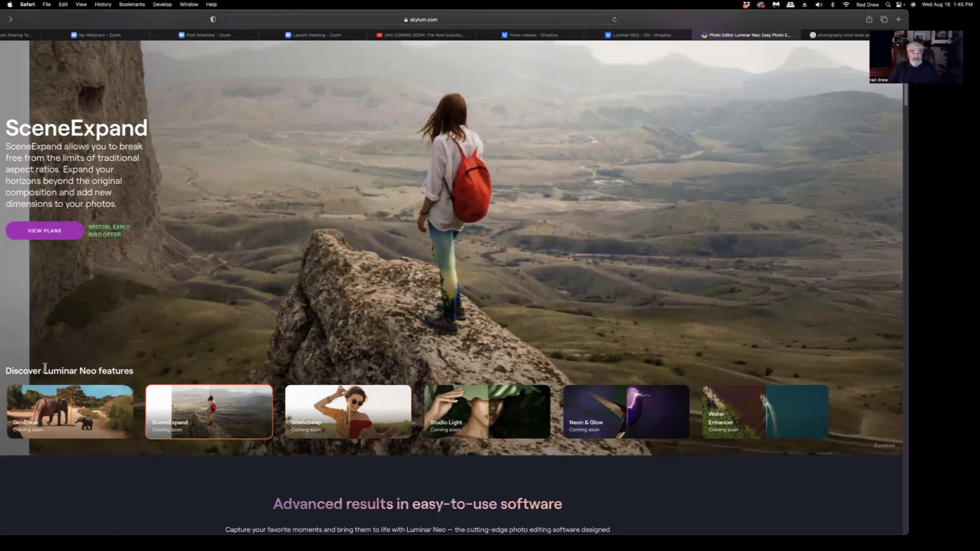
{"action": "left_click", "coordinate": [303, 416]}
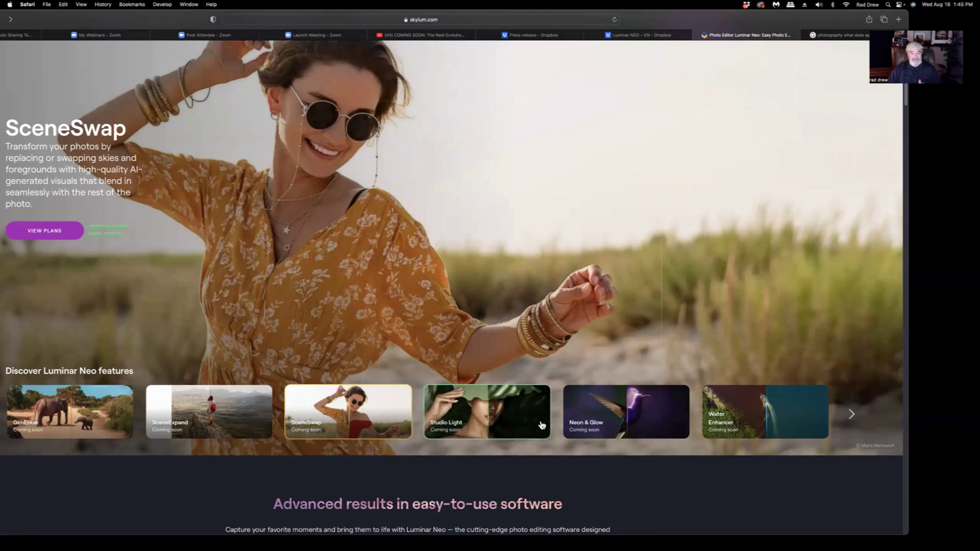
View the Neon & Glow, Water Enhancer, Enhance and Erase feature showcases
{"action": "left_click", "coordinate": [602, 416]}
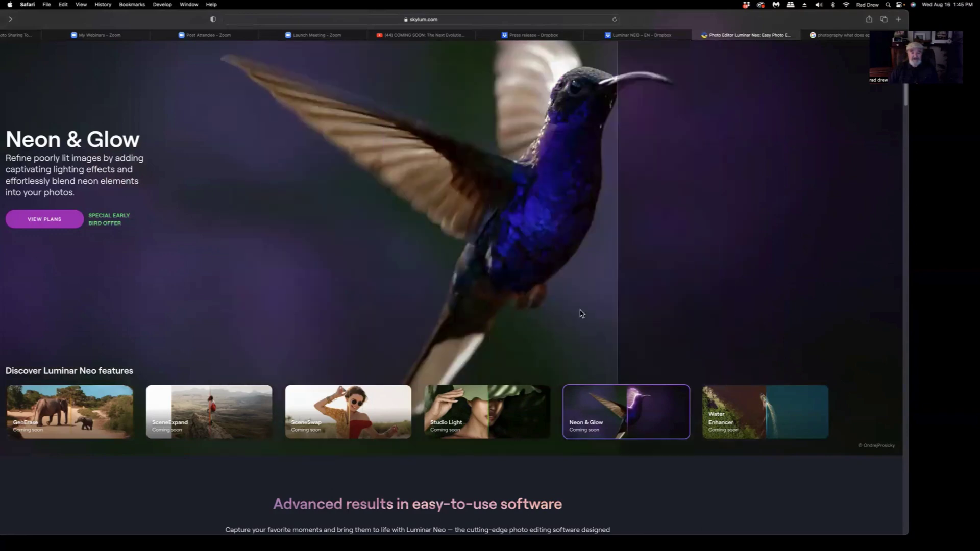
{"action": "scroll", "coordinate": [552, 408], "scroll_direction": "right", "scroll_amount": 3}
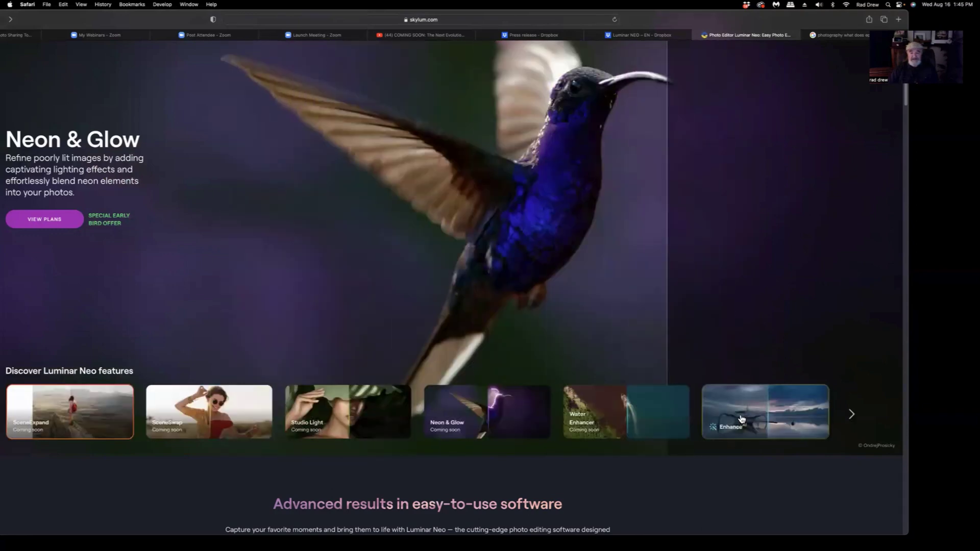
{"action": "scroll", "coordinate": [466, 422], "scroll_direction": "right", "scroll_amount": 2}
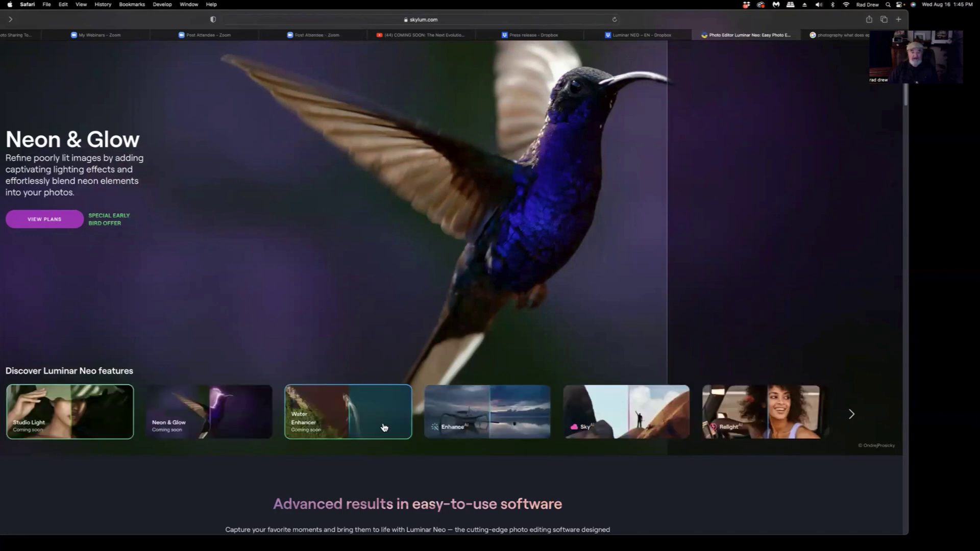
{"action": "left_click", "coordinate": [341, 426]}
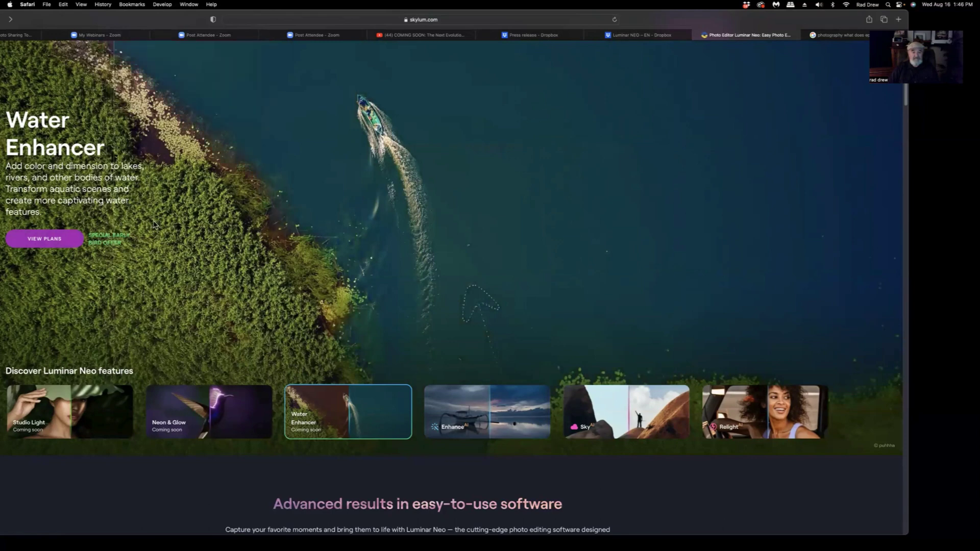
{"action": "left_click", "coordinate": [465, 411]}
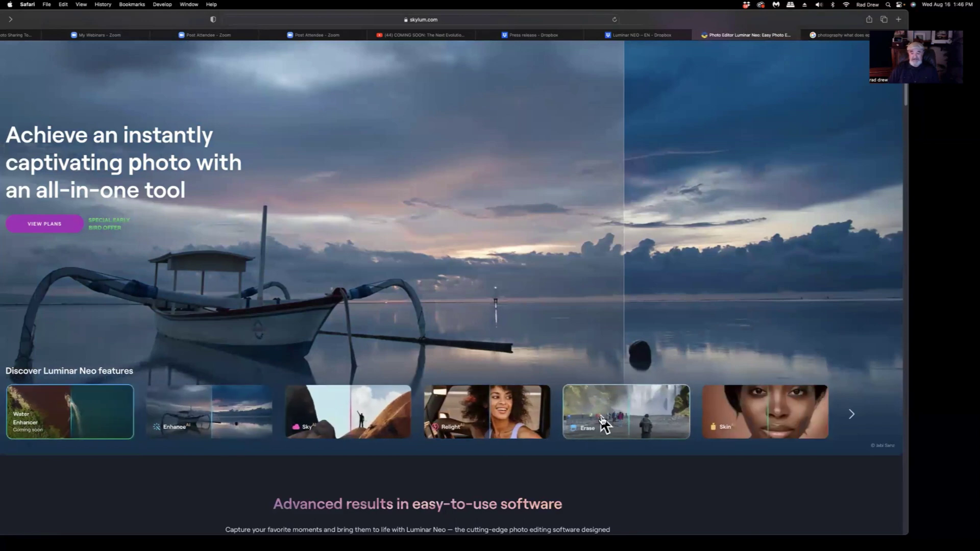
{"action": "left_click", "coordinate": [607, 420]}
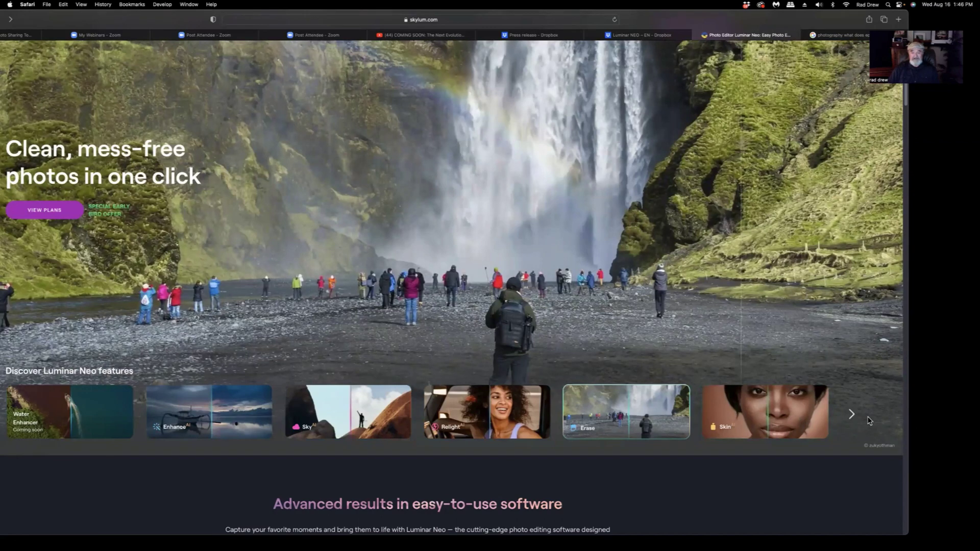
Advance the features carousel and bring up the Portrait Bokeh showcase
{"action": "left_click", "coordinate": [851, 418]}
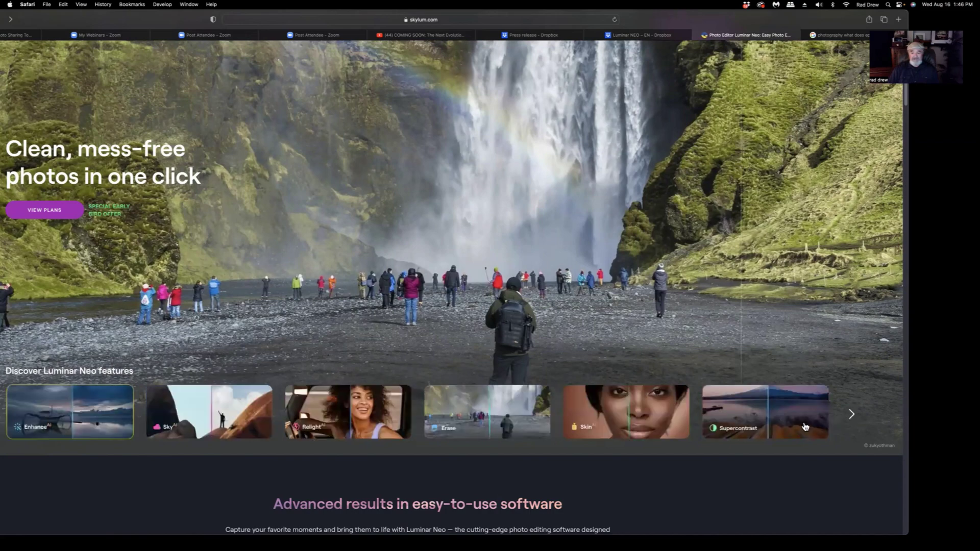
{"action": "left_click", "coordinate": [852, 416]}
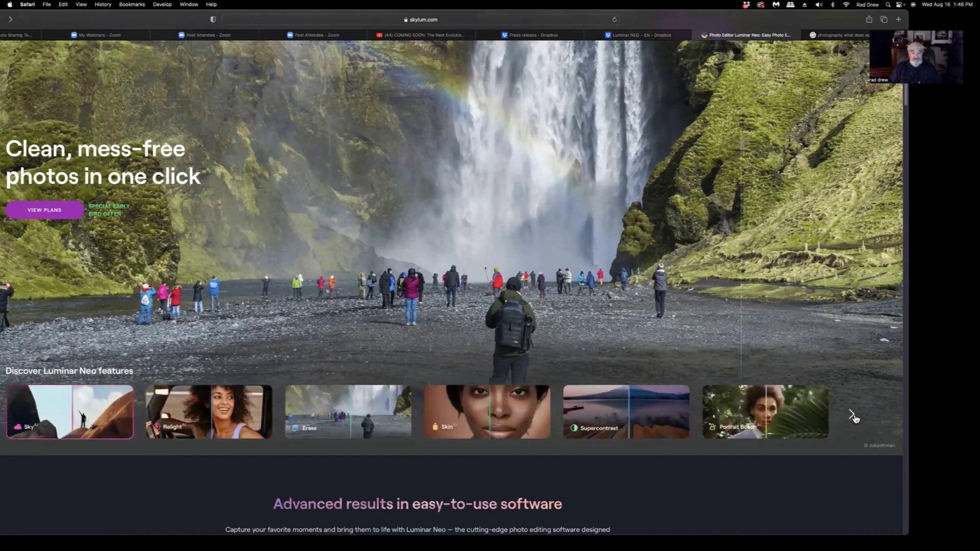
{"action": "left_click", "coordinate": [799, 426]}
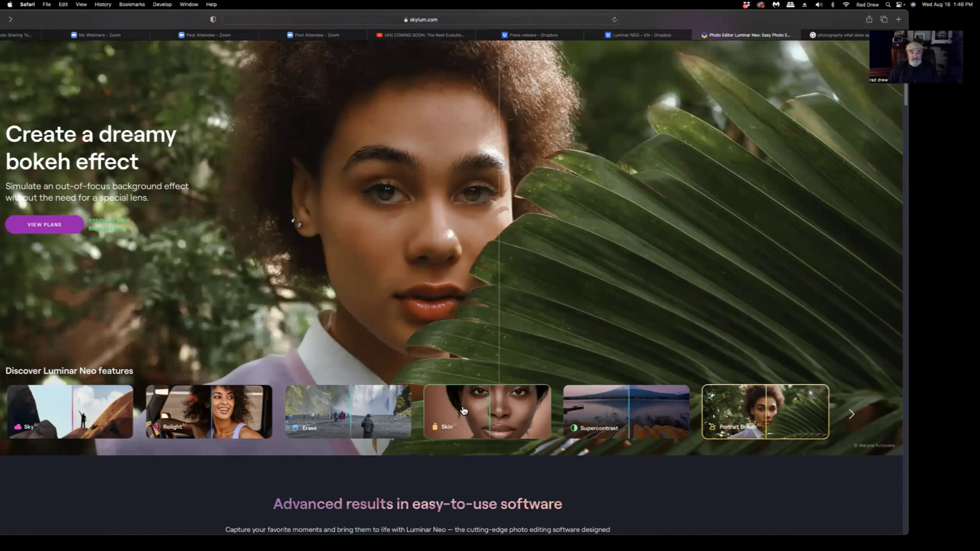
Switch to Luminar Neo's catalog with the nine Neo Portraits thumbnails
{"action": "scroll", "coordinate": [470, 410], "scroll_direction": "left", "scroll_amount": 5}
{"action": "scroll", "coordinate": [470, 410], "scroll_direction": "left", "scroll_amount": 5}
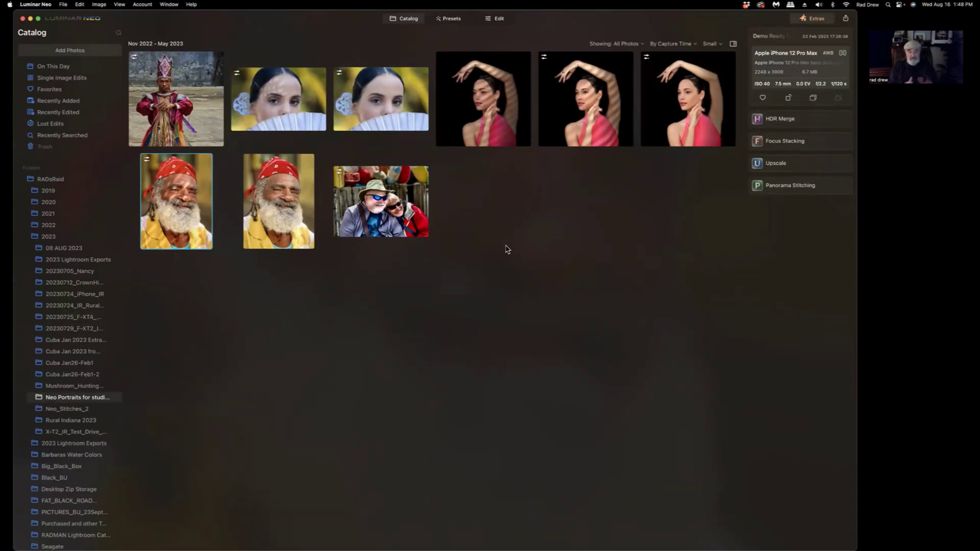
Open the white-fan portrait in the Edit workspace
{"action": "left_click", "coordinate": [378, 105]}
{"action": "double_click", "coordinate": [378, 105]}
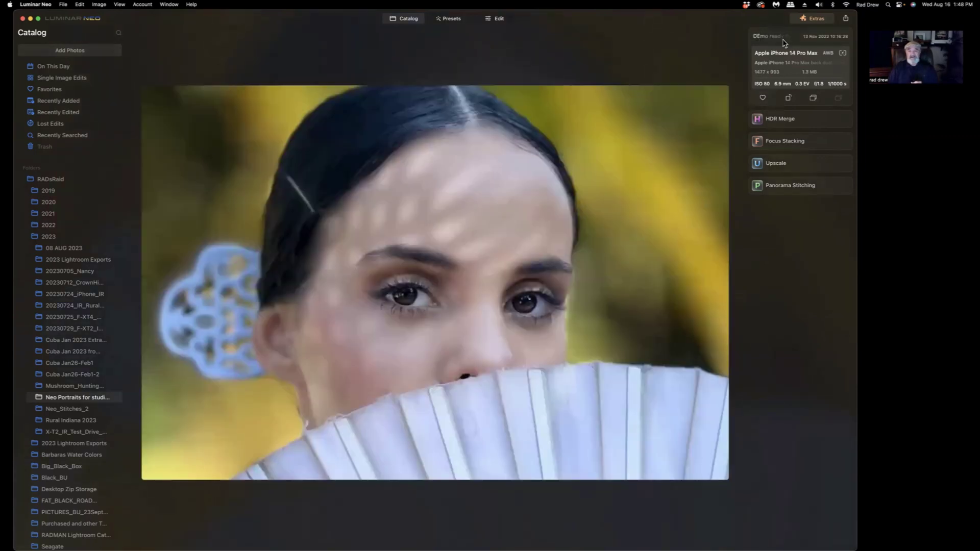
{"action": "left_click", "coordinate": [496, 20]}
Reset and delete the fan portrait's existing Studio Light edit, returning to the Tools list
{"action": "left_click", "coordinate": [780, 37]}
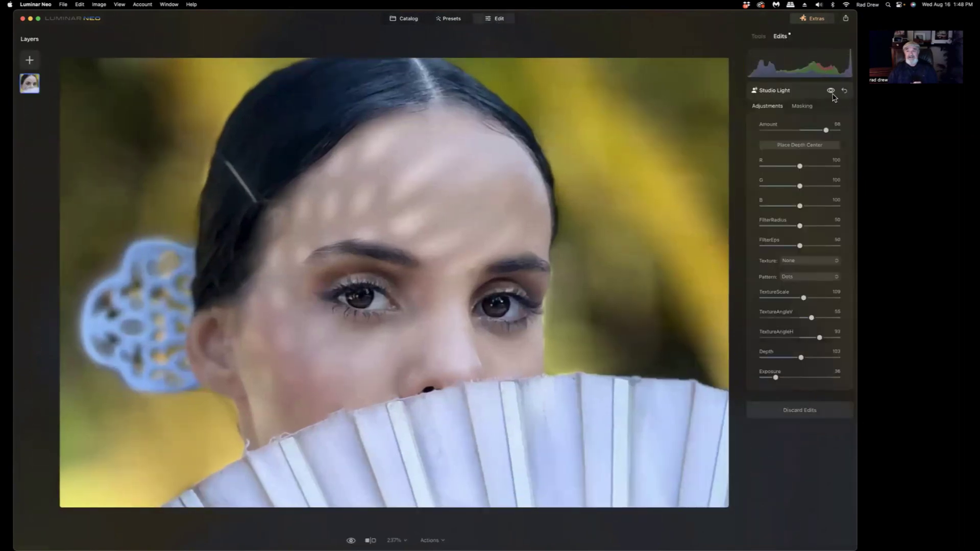
{"action": "left_click", "coordinate": [845, 90]}
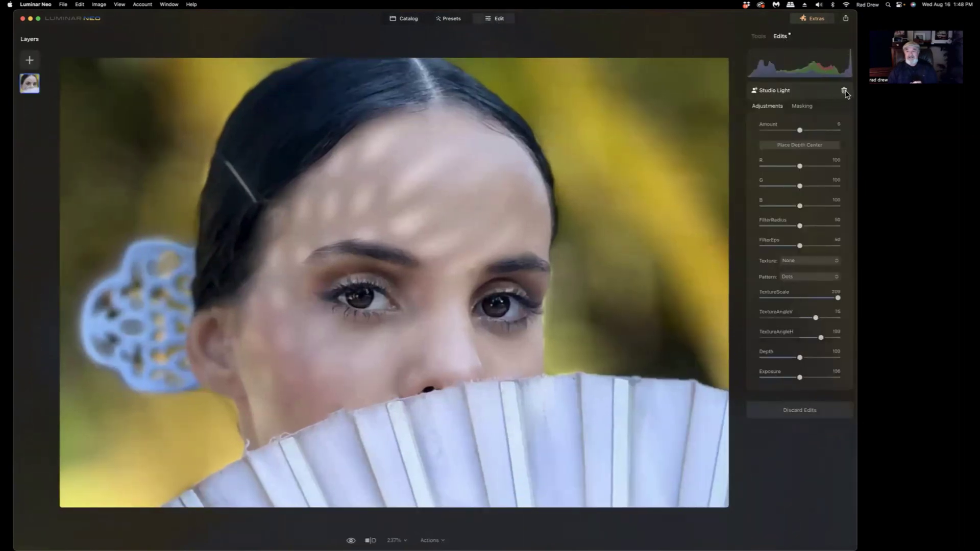
{"action": "left_click", "coordinate": [844, 92]}
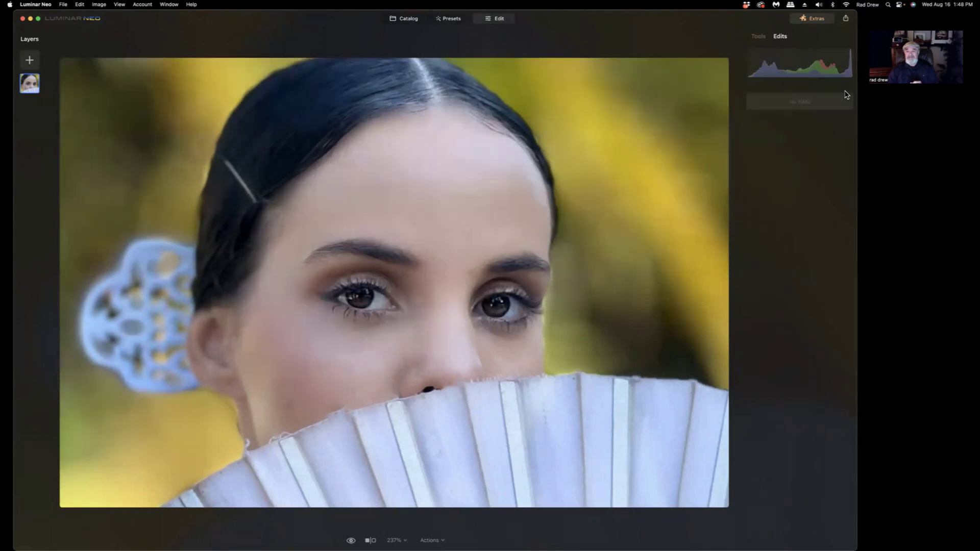
{"action": "left_click", "coordinate": [756, 38]}
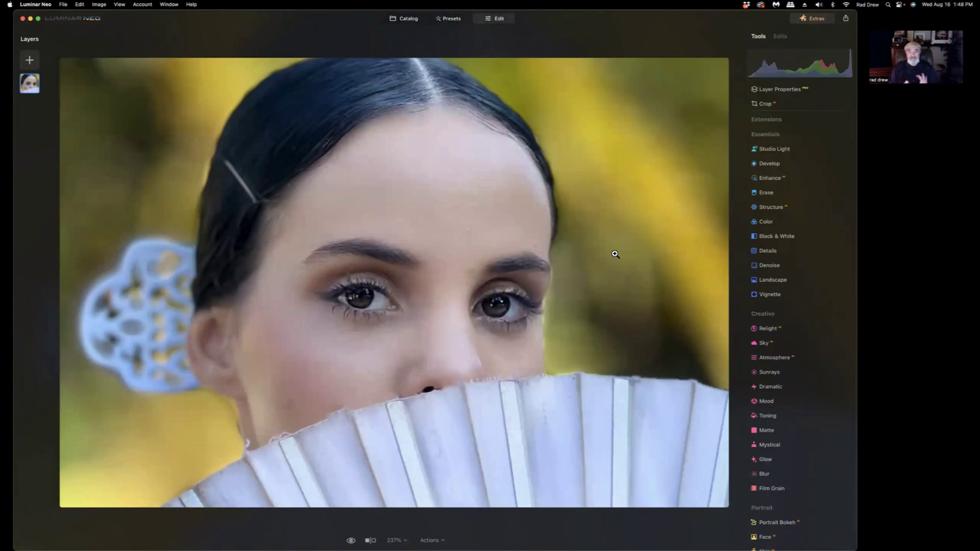
{"action": "scroll", "coordinate": [786, 401], "scroll_direction": "down", "scroll_amount": 5}
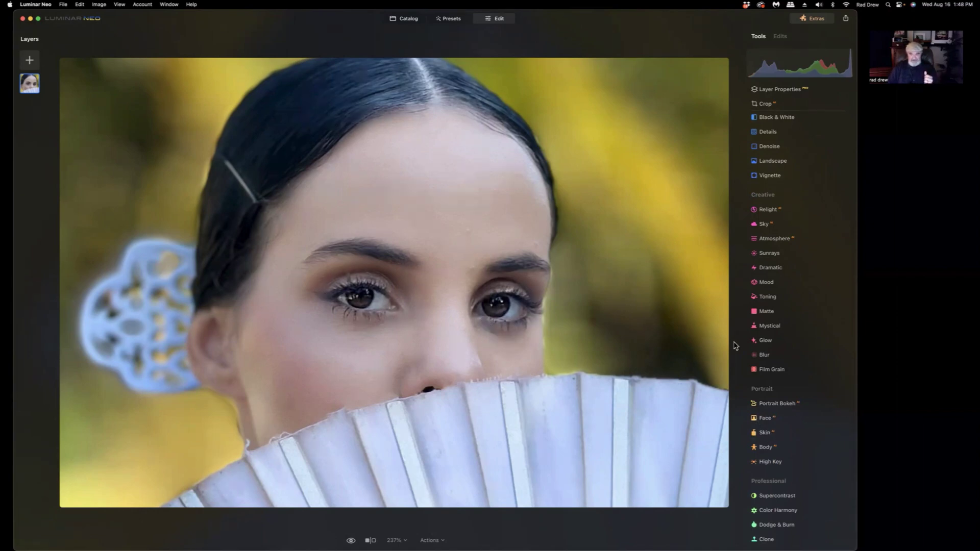
{"action": "scroll", "coordinate": [760, 346], "scroll_direction": "up", "scroll_amount": 4}
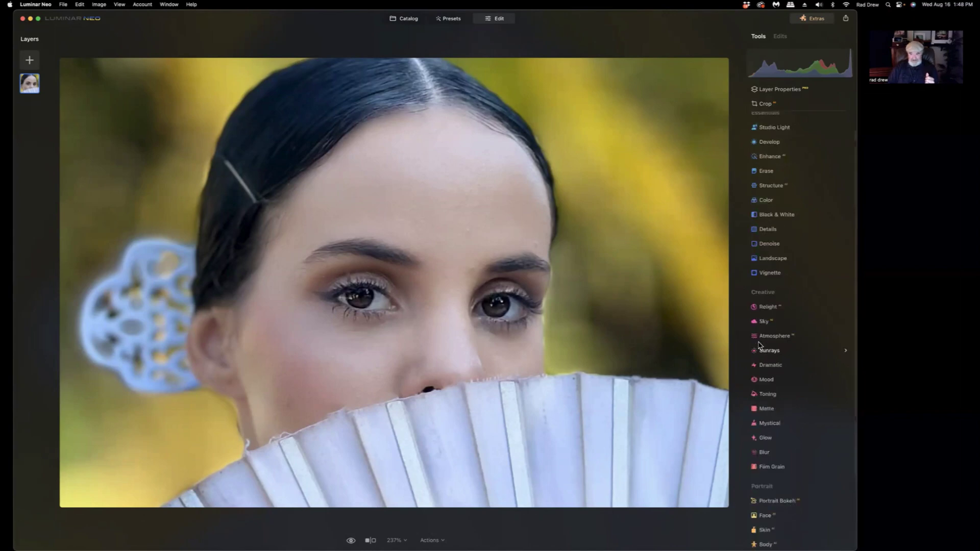
{"action": "scroll", "coordinate": [760, 346], "scroll_direction": "up", "scroll_amount": 2}
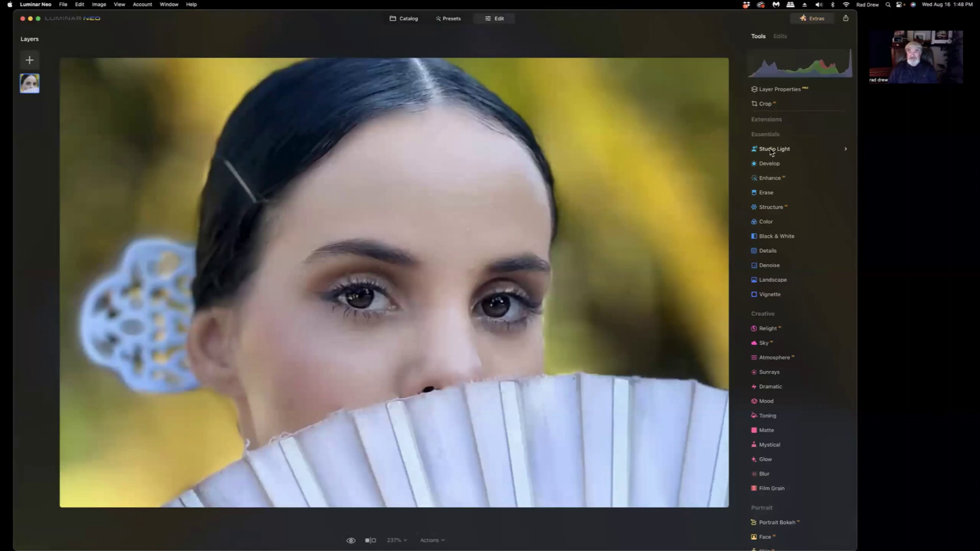
In Studio Light, lower Exposure to 31 and raise the Amount on the face
{"action": "left_click", "coordinate": [771, 150]}
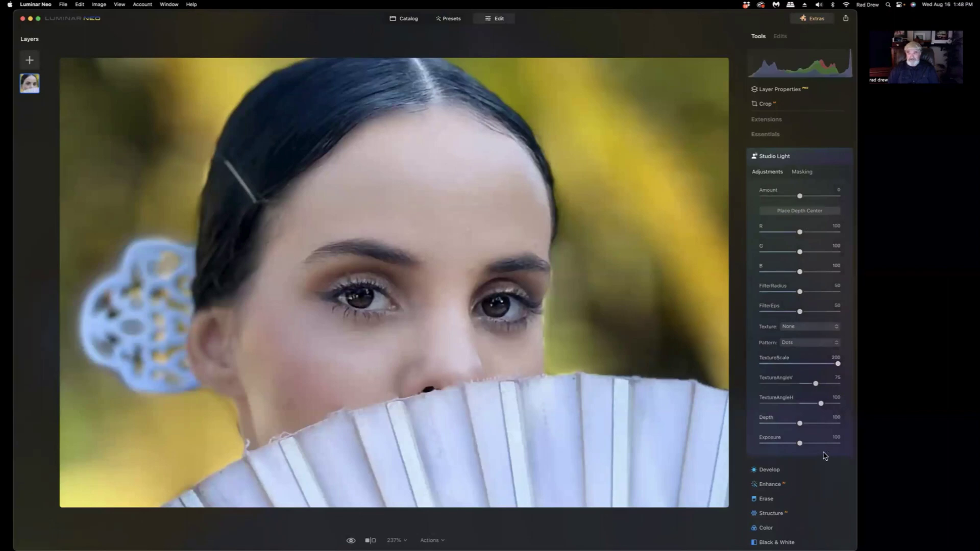
{"action": "left_click_drag", "start_coordinate": [796, 443], "coordinate": [774, 445]}
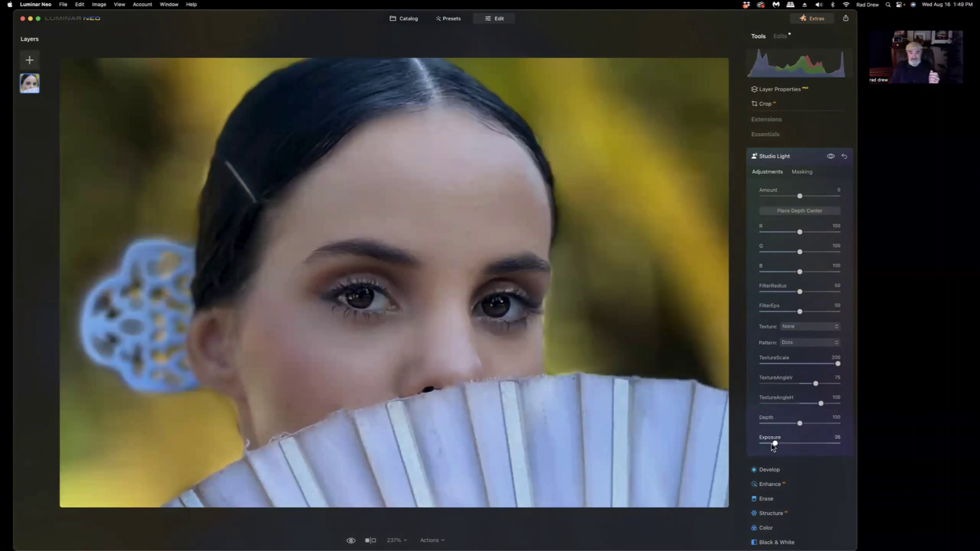
{"action": "left_click_drag", "start_coordinate": [775, 442], "coordinate": [774, 444]}
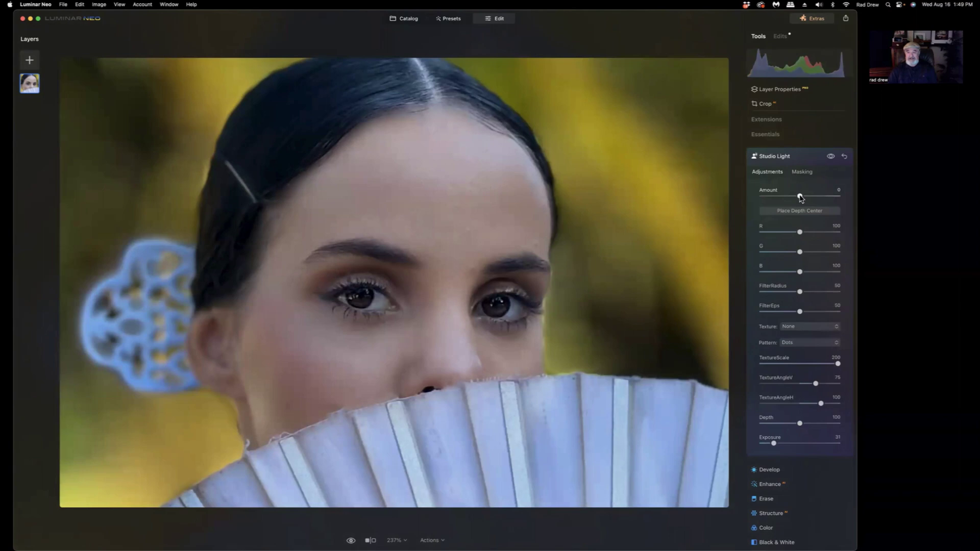
{"action": "left_click_drag", "start_coordinate": [800, 198], "coordinate": [829, 202]}
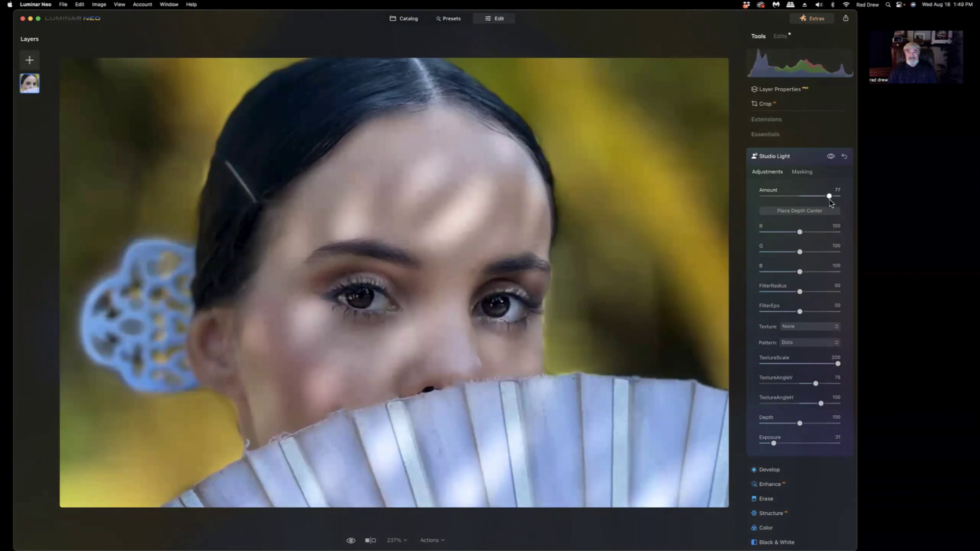
{"action": "left_click_drag", "start_coordinate": [830, 203], "coordinate": [828, 202]}
Try the stripes pattern, return to Dots, and shrink the dot pattern
{"action": "left_click", "coordinate": [803, 345]}
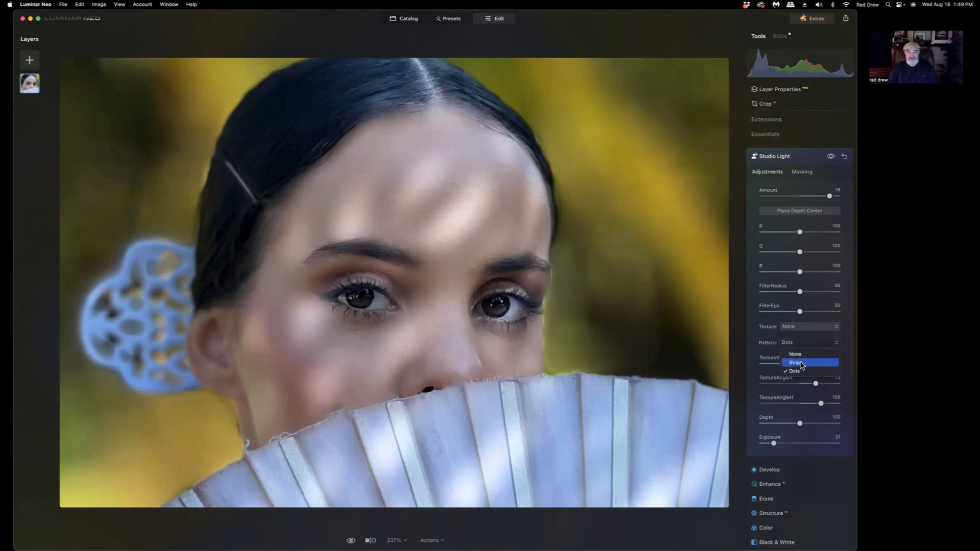
{"action": "left_click", "coordinate": [802, 364]}
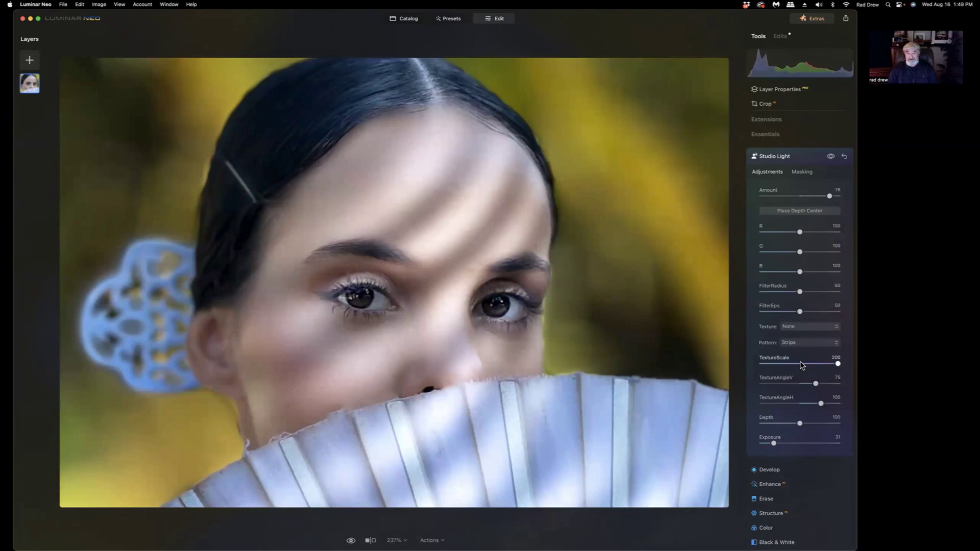
{"action": "left_click", "coordinate": [804, 345]}
{"action": "left_click", "coordinate": [796, 371]}
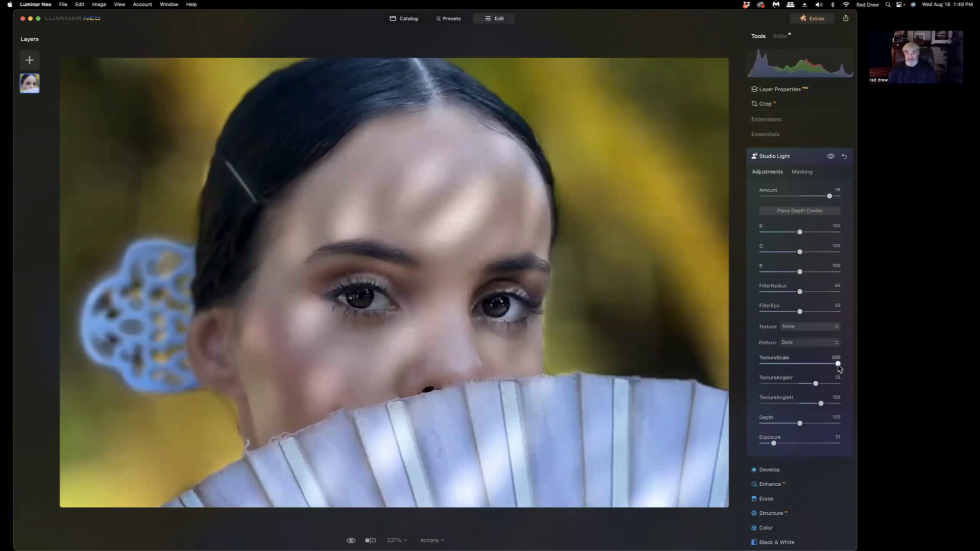
{"action": "left_click_drag", "start_coordinate": [838, 367], "coordinate": [788, 373]}
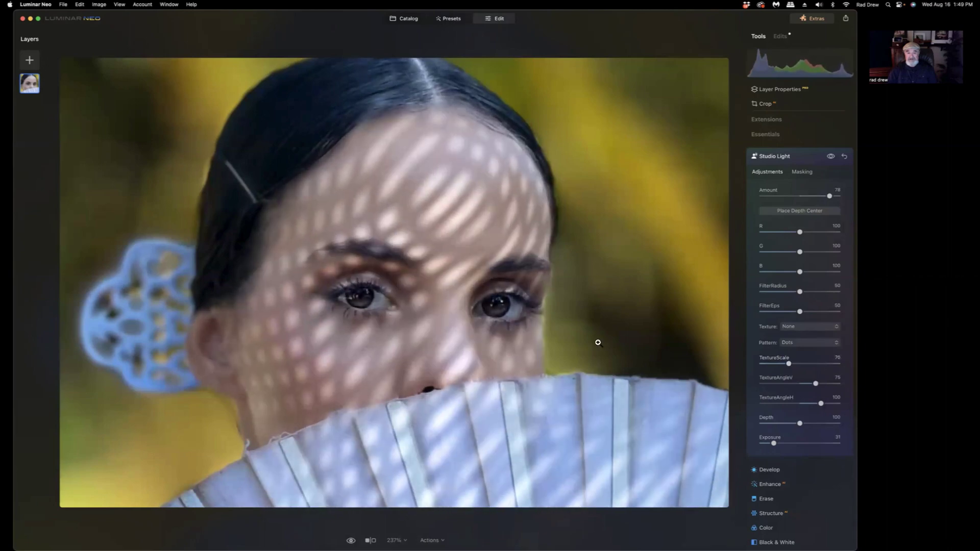
Centre depth on her cheek; set TextureScale 64, TextureAngleV 87, TextureAngleH 40, Depth 137
{"action": "left_click", "coordinate": [799, 211]}
{"action": "left_click", "coordinate": [469, 332]}
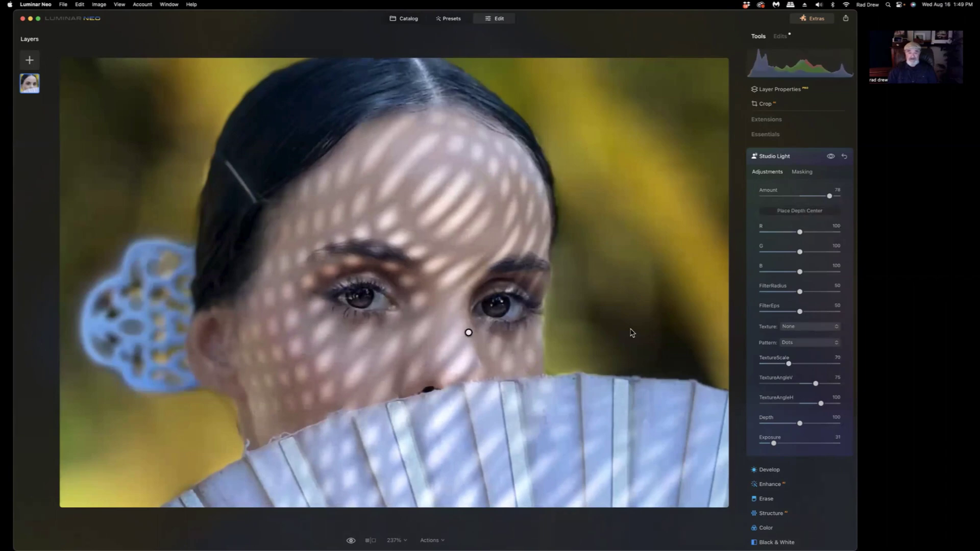
{"action": "left_click", "coordinate": [803, 211]}
{"action": "mouse_move", "coordinate": [469, 332]}
{"action": "left_mouse_down"}
{"action": "mouse_move", "coordinate": [536, 328]}
{"action": "mouse_move", "coordinate": [362, 332]}
{"action": "left_mouse_up"}
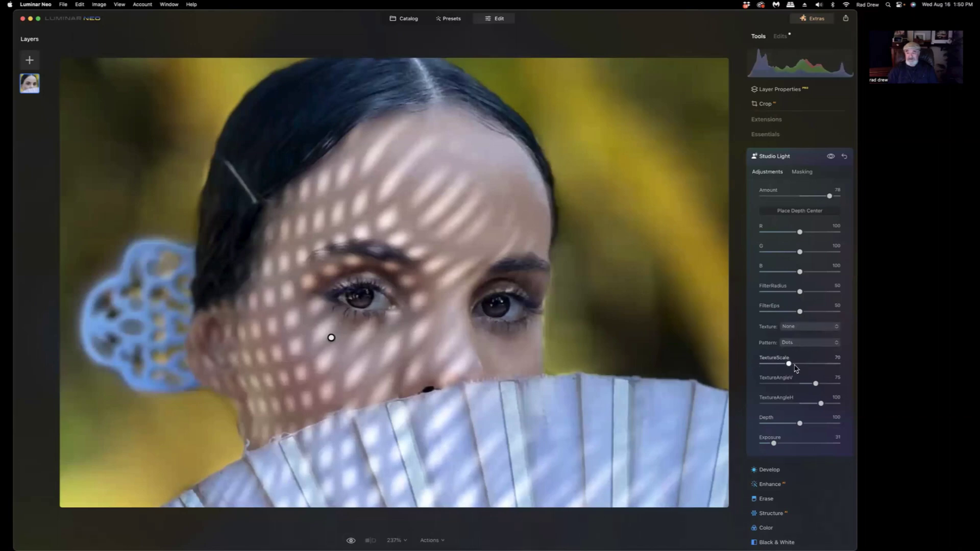
{"action": "left_click_drag", "start_coordinate": [790, 364], "coordinate": [787, 369]}
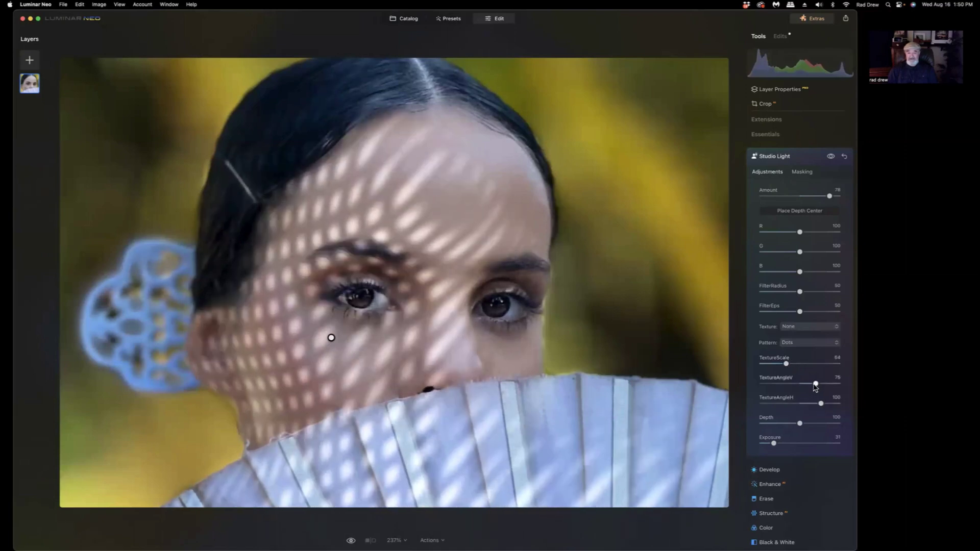
{"action": "left_click_drag", "start_coordinate": [815, 384], "coordinate": [809, 409]}
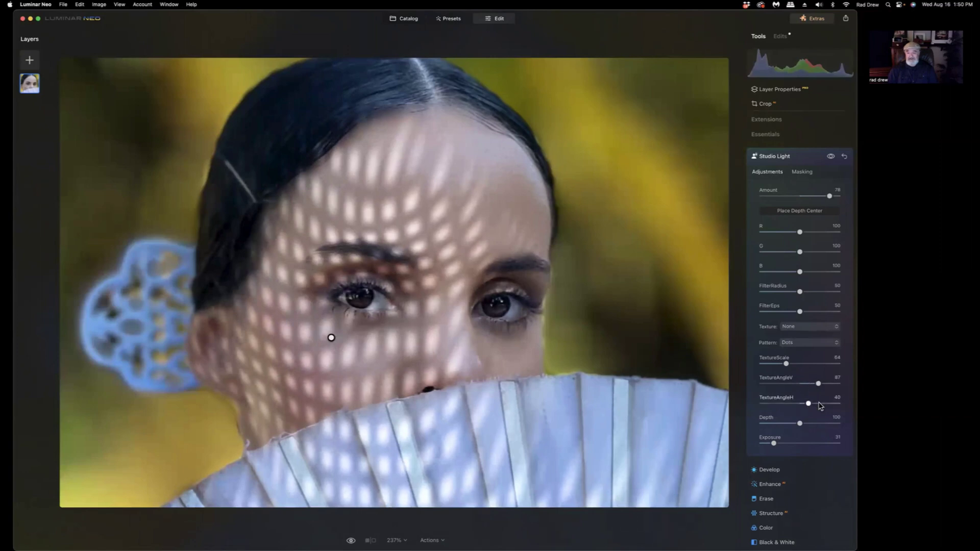
{"action": "mouse_move", "coordinate": [801, 425]}
{"action": "left_mouse_down"}
{"action": "mouse_move", "coordinate": [833, 428]}
{"action": "mouse_move", "coordinate": [815, 432]}
{"action": "left_mouse_up"}
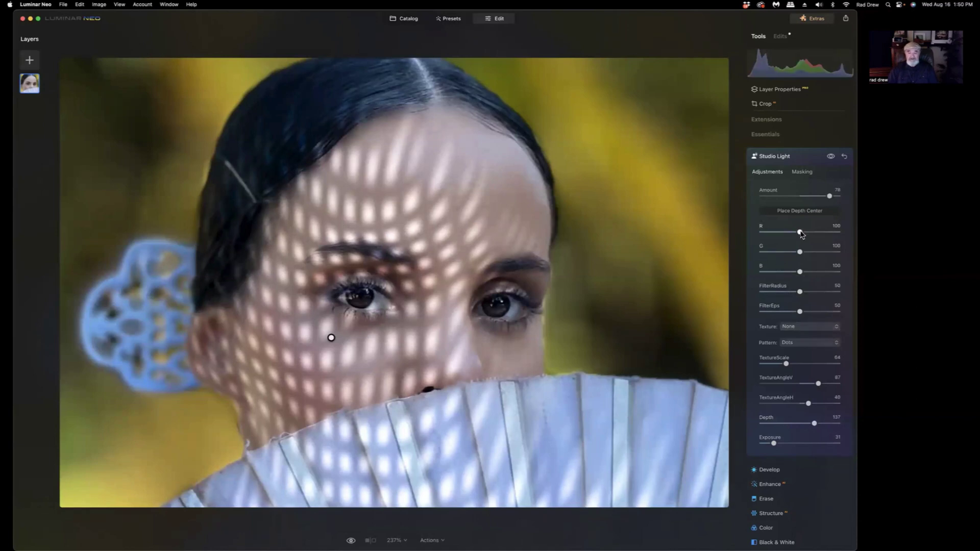
Test red and green tints, reset both to 100, and lower blue to 83
{"action": "left_click_drag", "start_coordinate": [799, 233], "coordinate": [804, 232]}
{"action": "mouse_move", "coordinate": [809, 233]}
{"action": "left_mouse_down"}
{"action": "mouse_move", "coordinate": [766, 233]}
{"action": "mouse_move", "coordinate": [837, 238]}
{"action": "mouse_move", "coordinate": [805, 237]}
{"action": "left_mouse_up"}
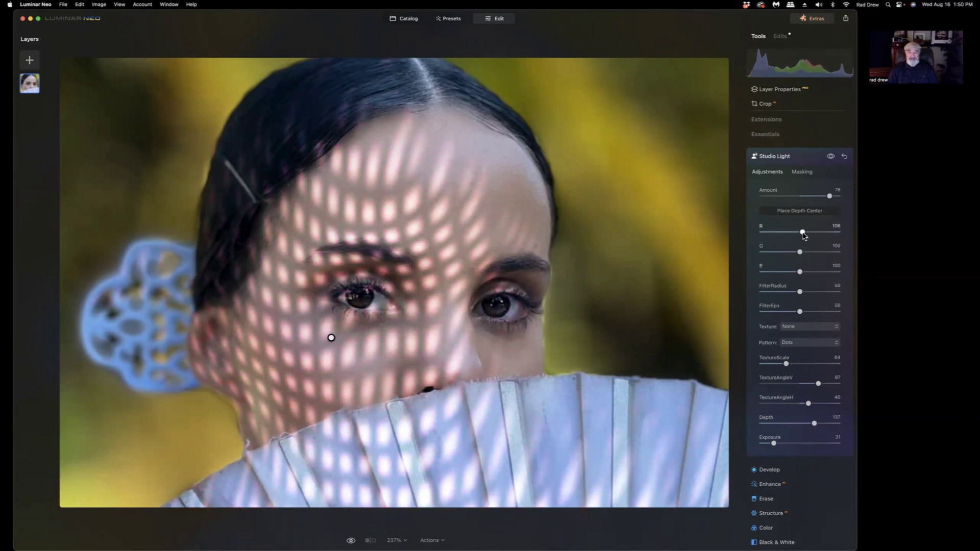
{"action": "double_click", "coordinate": [802, 233]}
{"action": "left_click_drag", "start_coordinate": [800, 255], "coordinate": [789, 276]}
{"action": "double_click", "coordinate": [792, 252]}
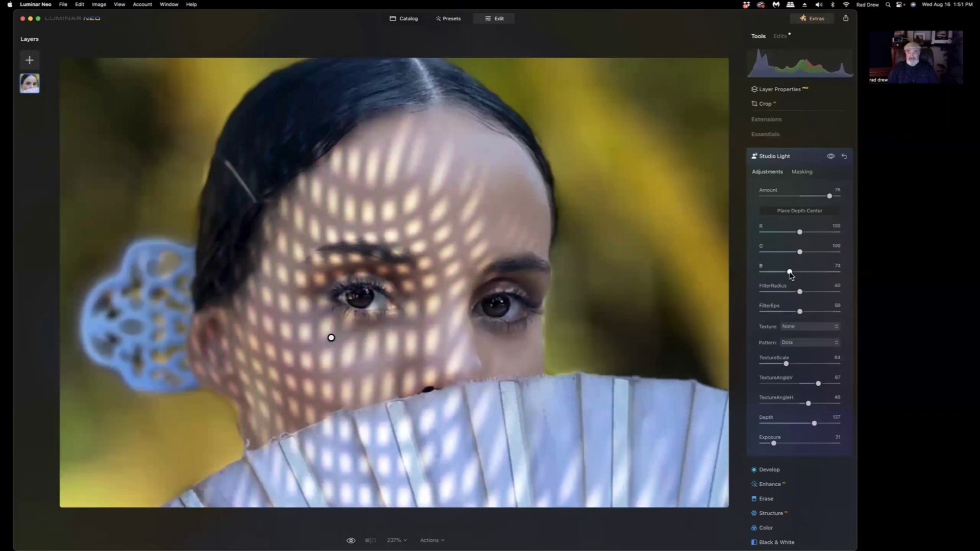
{"action": "left_click_drag", "start_coordinate": [792, 276], "coordinate": [795, 276]}
Mask Studio Light with a diagonal Linear Gradient, adjust its transition, and collapse the tool
{"action": "left_click", "coordinate": [803, 172]}
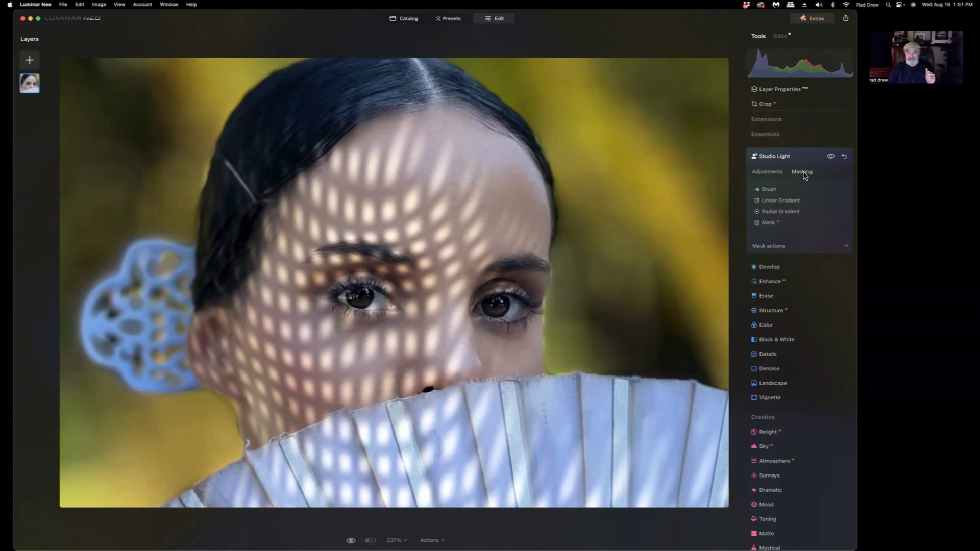
{"action": "left_click", "coordinate": [782, 201]}
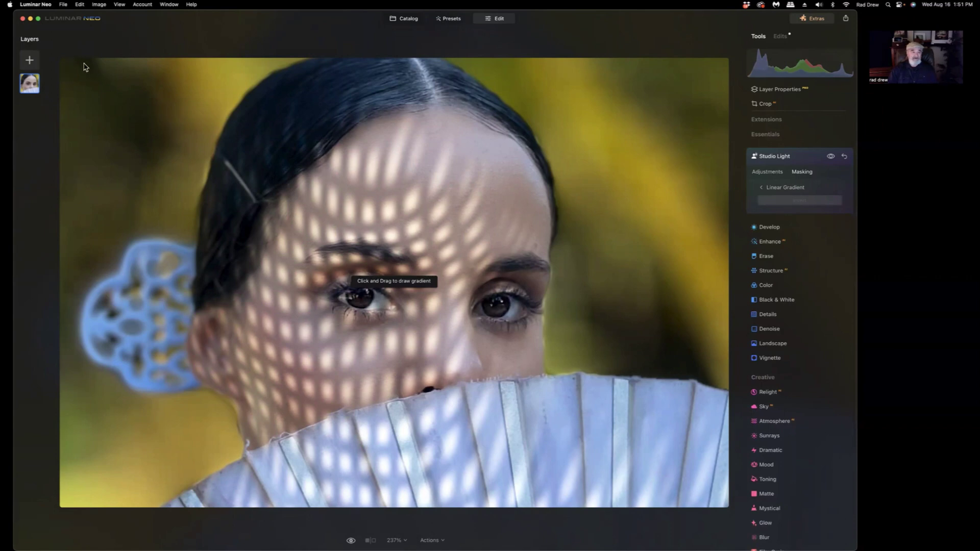
{"action": "left_click_drag", "start_coordinate": [117, 64], "coordinate": [522, 524]}
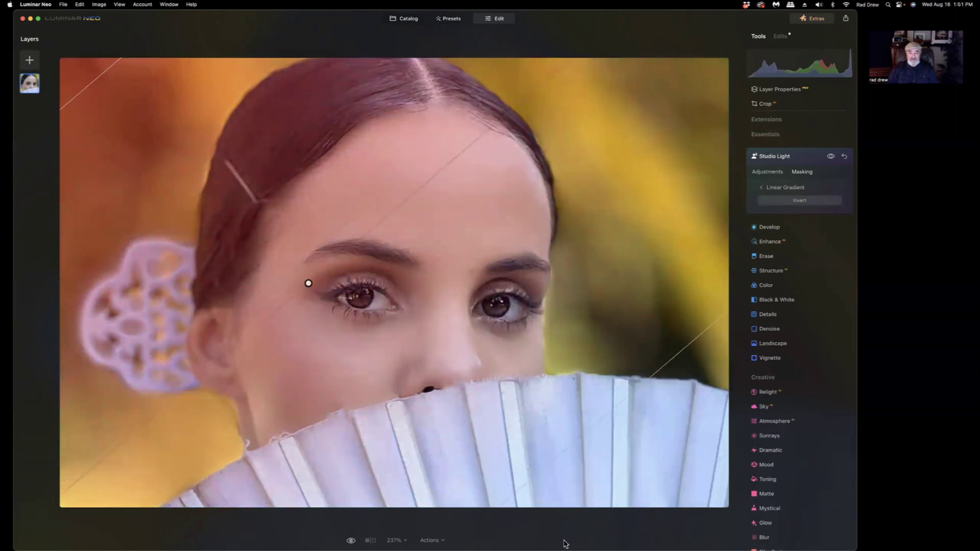
{"action": "left_click_drag", "start_coordinate": [553, 537], "coordinate": [595, 521]}
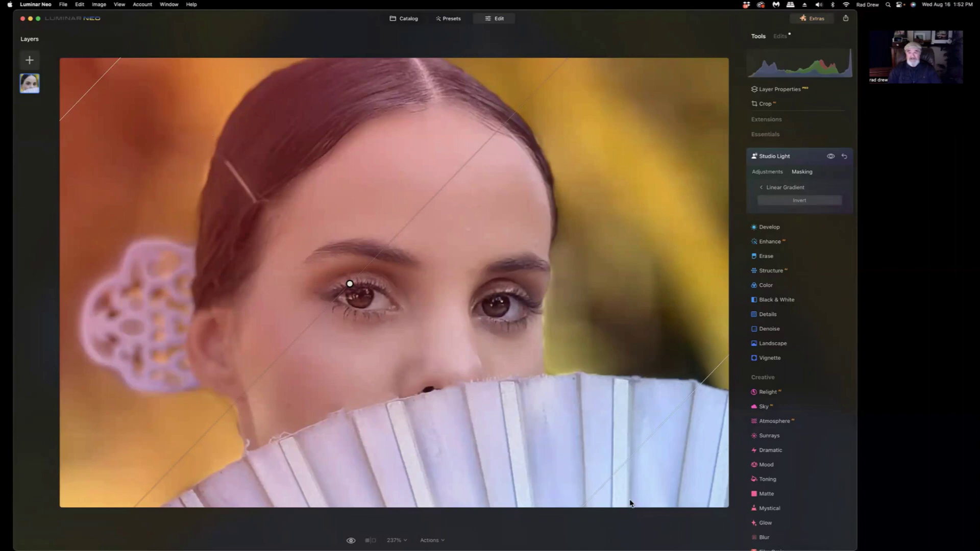
{"action": "left_click", "coordinate": [775, 156]}
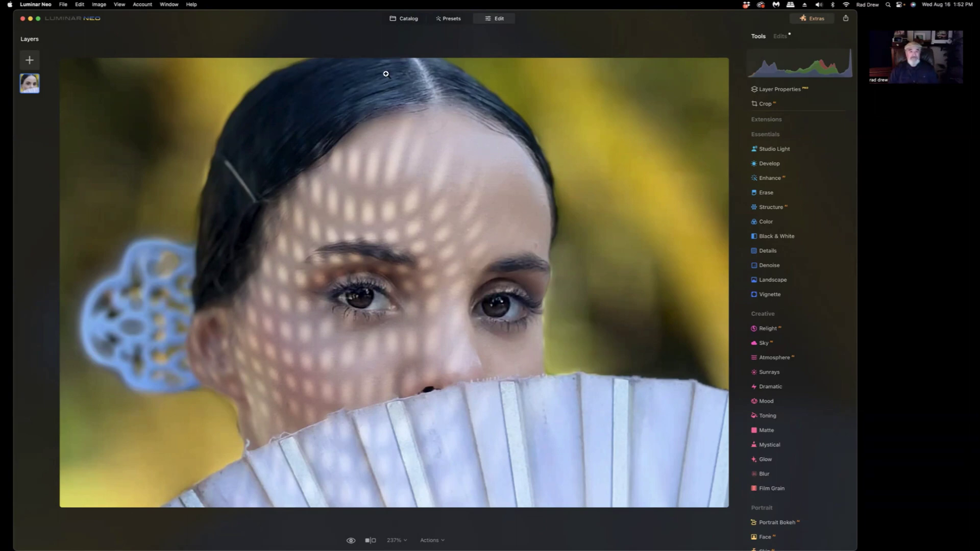
Open the middle dancer photo from the catalog in the Edit workspace
{"action": "left_click", "coordinate": [406, 22]}
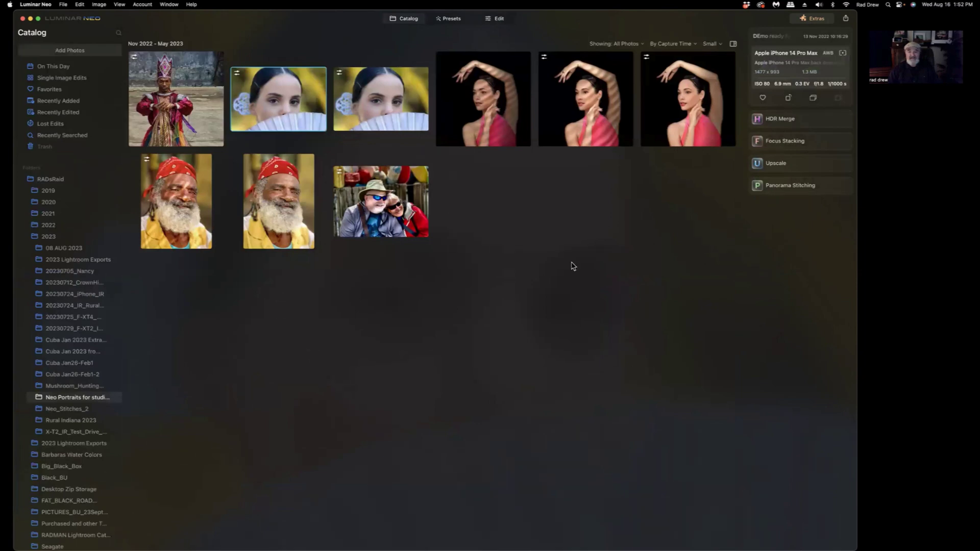
{"action": "left_click", "coordinate": [584, 107]}
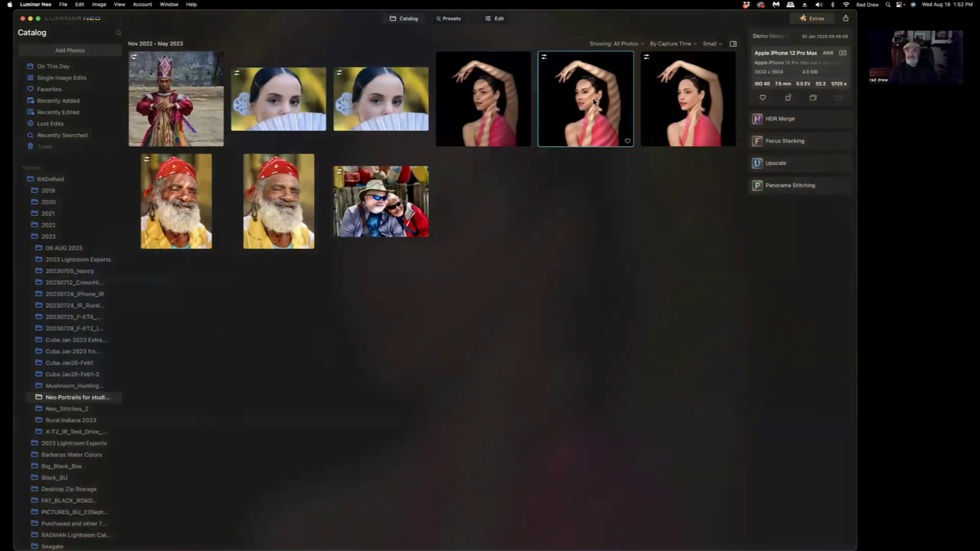
{"action": "double_click", "coordinate": [592, 98]}
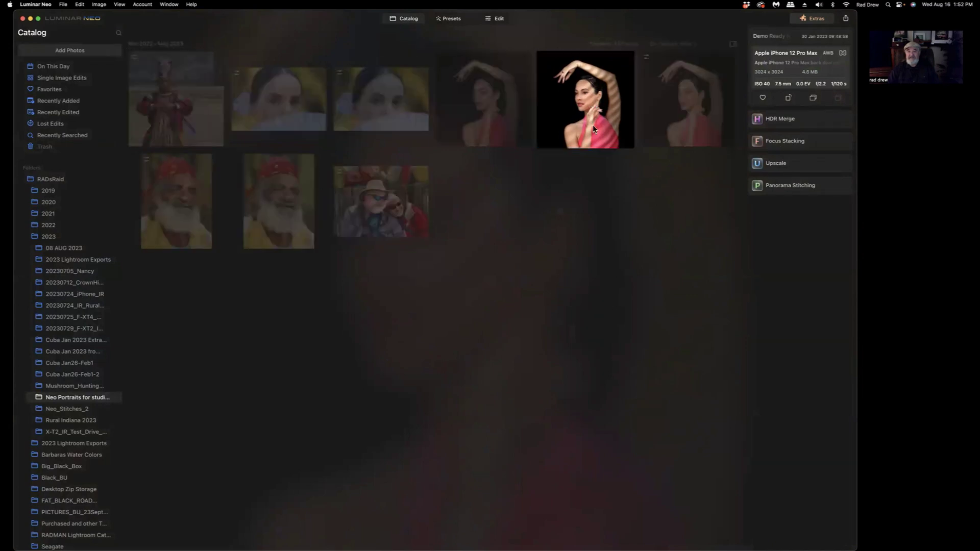
{"action": "left_click", "coordinate": [494, 18]}
Delete the dancer photo's existing Studio Light edit and return to the Tools list
{"action": "left_click", "coordinate": [780, 36]}
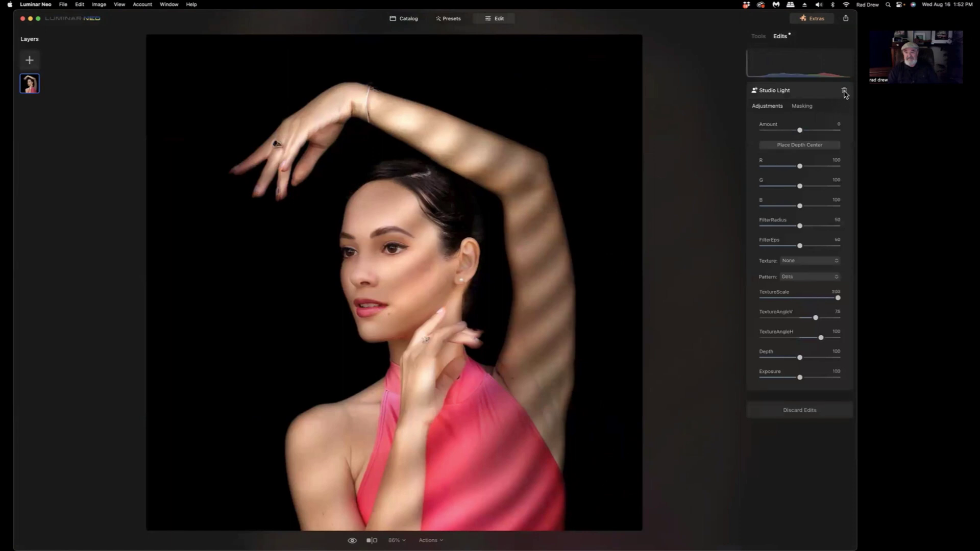
{"action": "left_click", "coordinate": [844, 91]}
{"action": "left_click", "coordinate": [758, 39]}
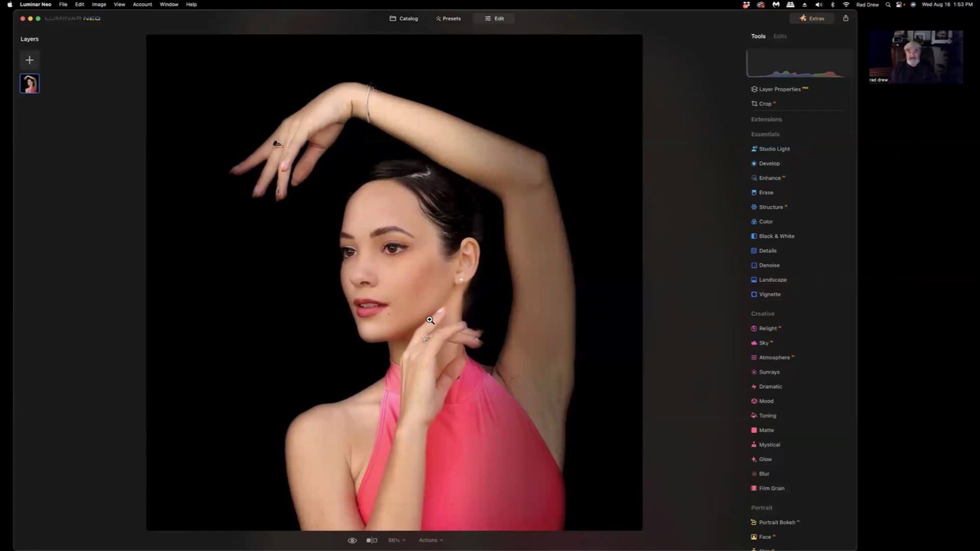
{"action": "scroll", "coordinate": [780, 500], "scroll_direction": "down", "scroll_amount": 3}
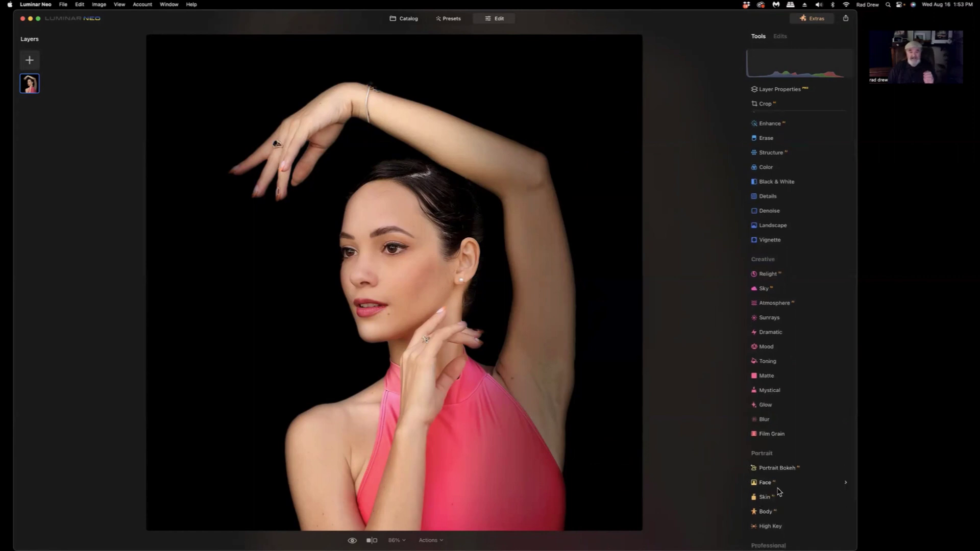
{"action": "scroll", "coordinate": [777, 491], "scroll_direction": "up", "scroll_amount": 3}
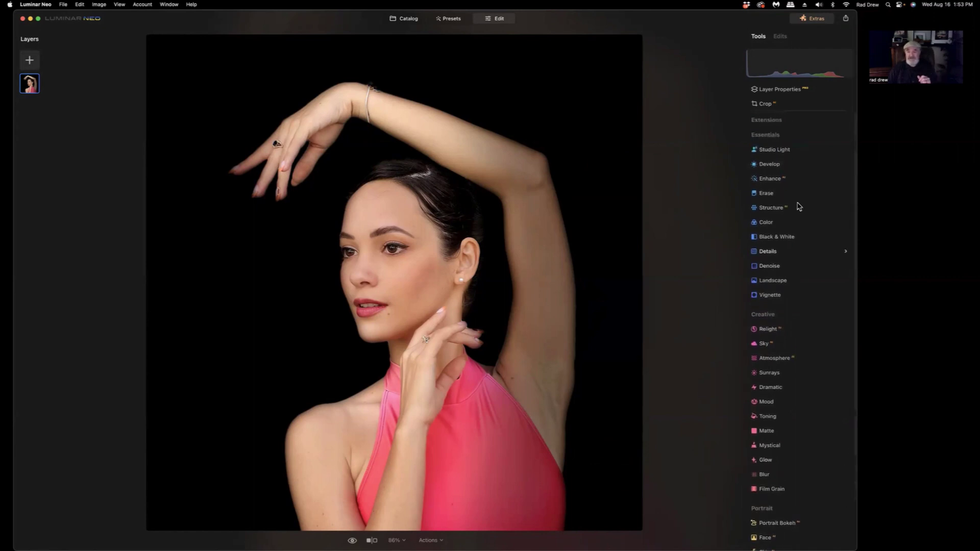
Open Studio Light with Exposure 34 and Amount 76
{"action": "left_click", "coordinate": [772, 150]}
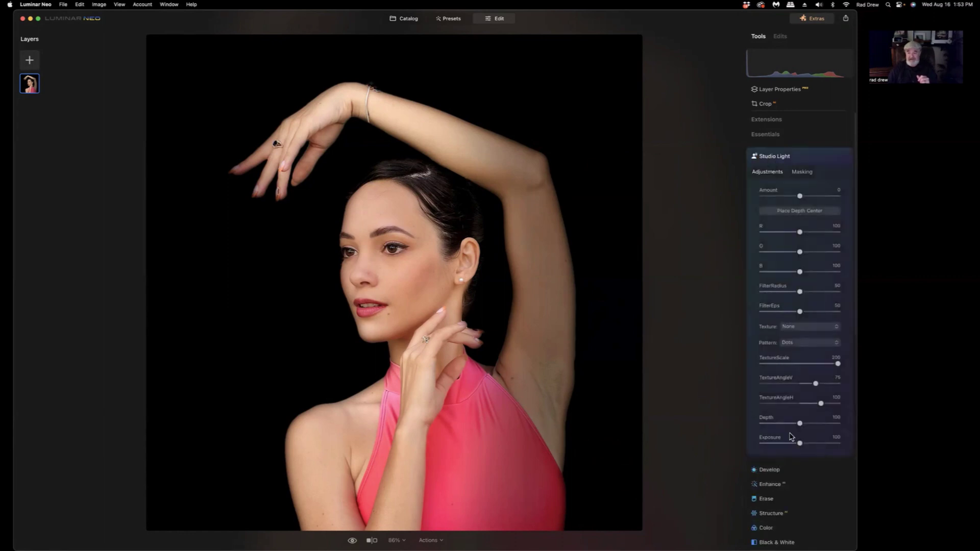
{"action": "left_click_drag", "start_coordinate": [800, 444], "coordinate": [774, 446]}
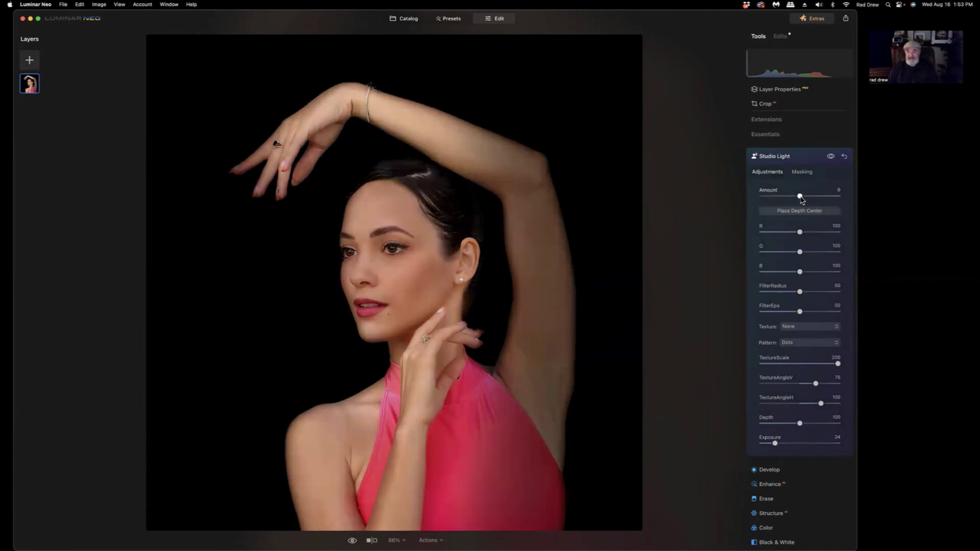
{"action": "left_click_drag", "start_coordinate": [800, 197], "coordinate": [830, 202]}
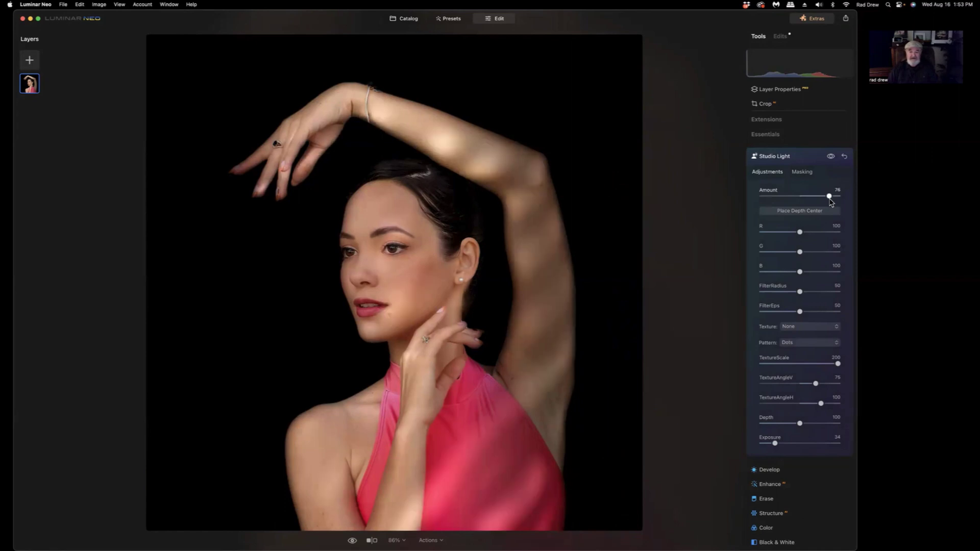
Place the depth centre on the dancer's hand and set TextureScale to 150
{"action": "left_click", "coordinate": [801, 214]}
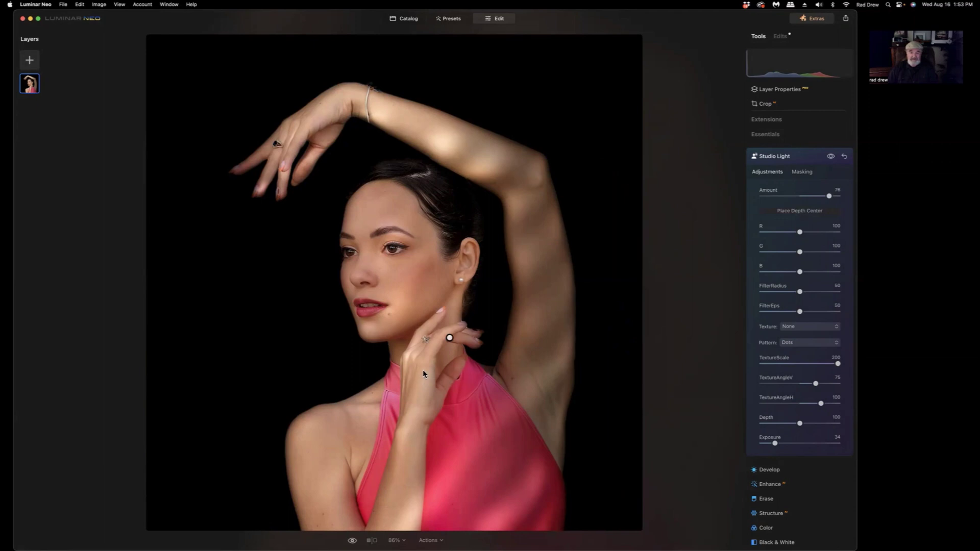
{"action": "left_click", "coordinate": [503, 343]}
{"action": "left_click", "coordinate": [408, 343]}
{"action": "left_click", "coordinate": [431, 345]}
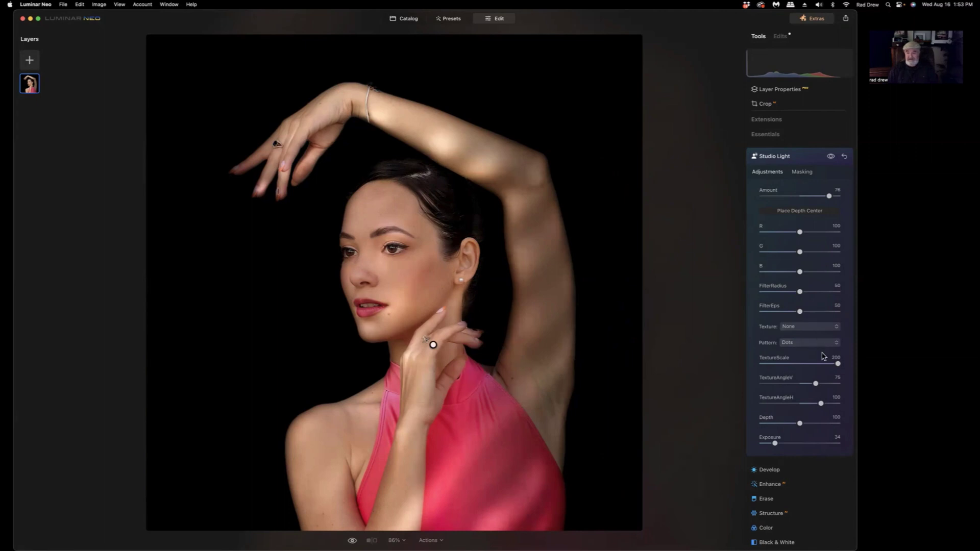
{"action": "left_click_drag", "start_coordinate": [836, 364], "coordinate": [818, 366]}
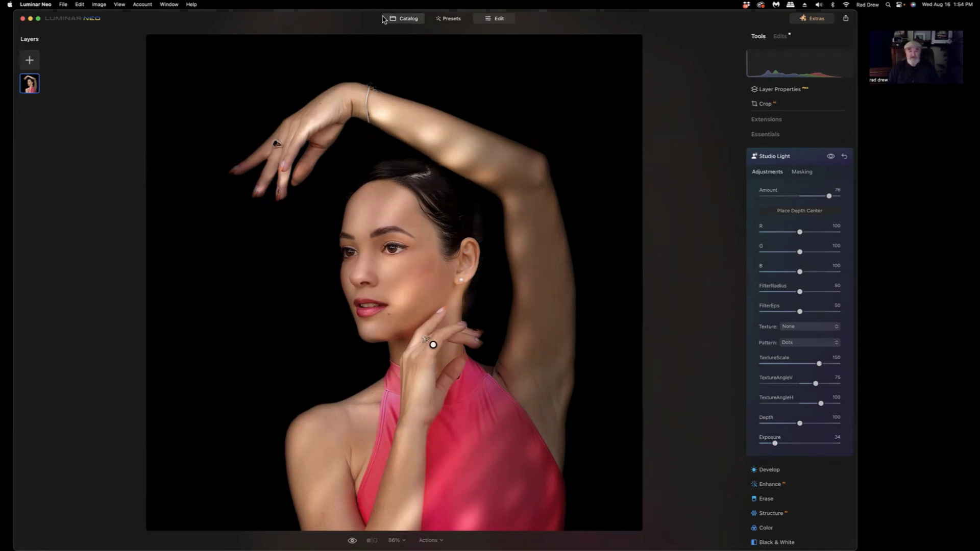
Open the red-bandana bearded man's portrait from the catalog in the editor
{"action": "left_click", "coordinate": [405, 19]}
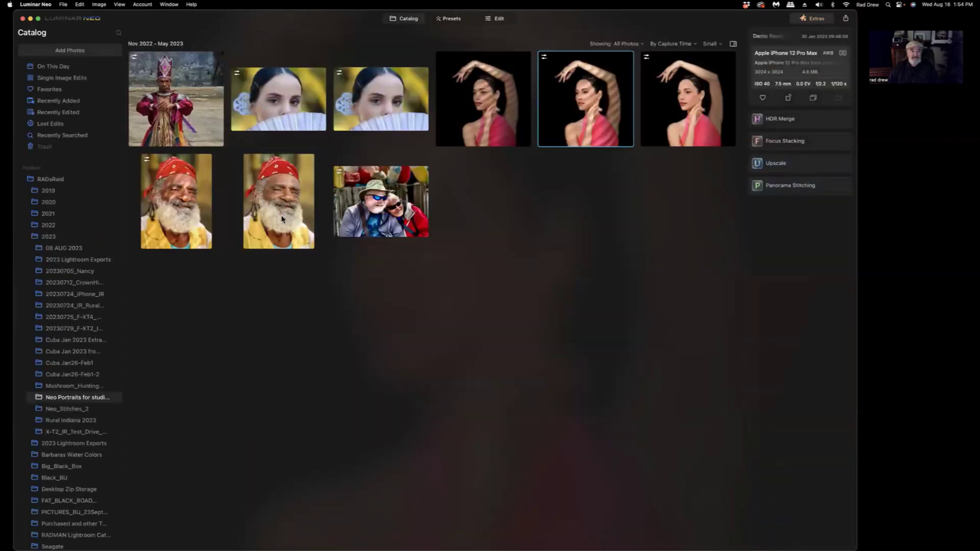
{"action": "double_click", "coordinate": [158, 219]}
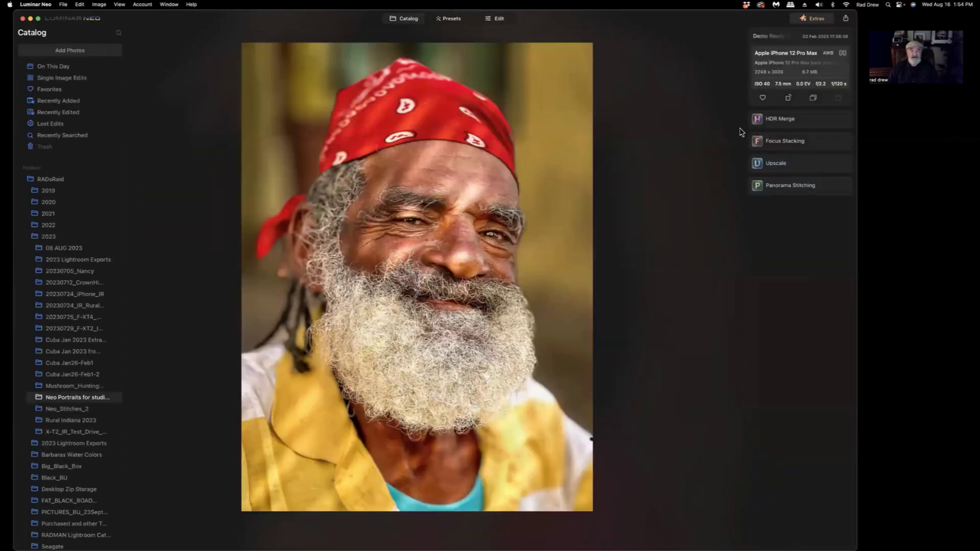
{"action": "left_click", "coordinate": [495, 19]}
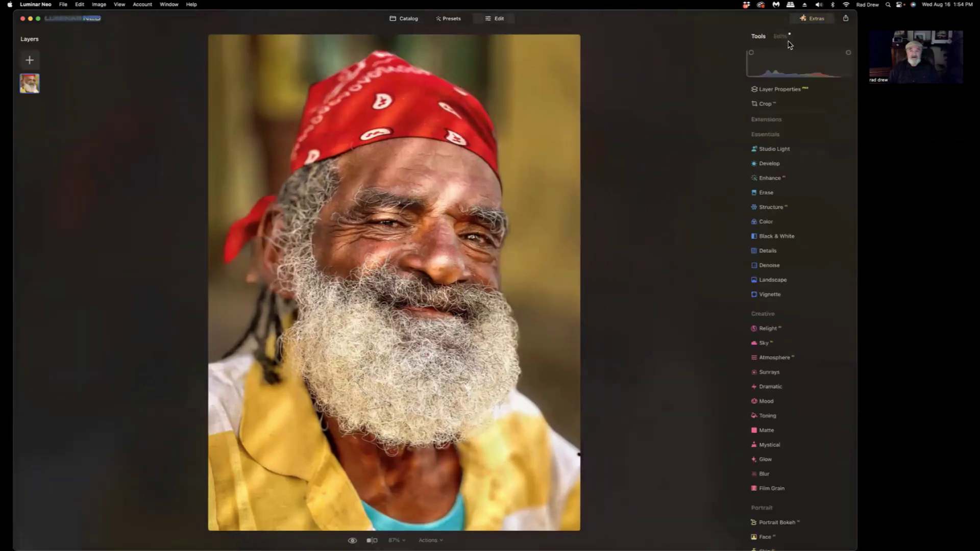
Delete its existing Studio Light edit and return to the Tools list
{"action": "left_click", "coordinate": [780, 38]}
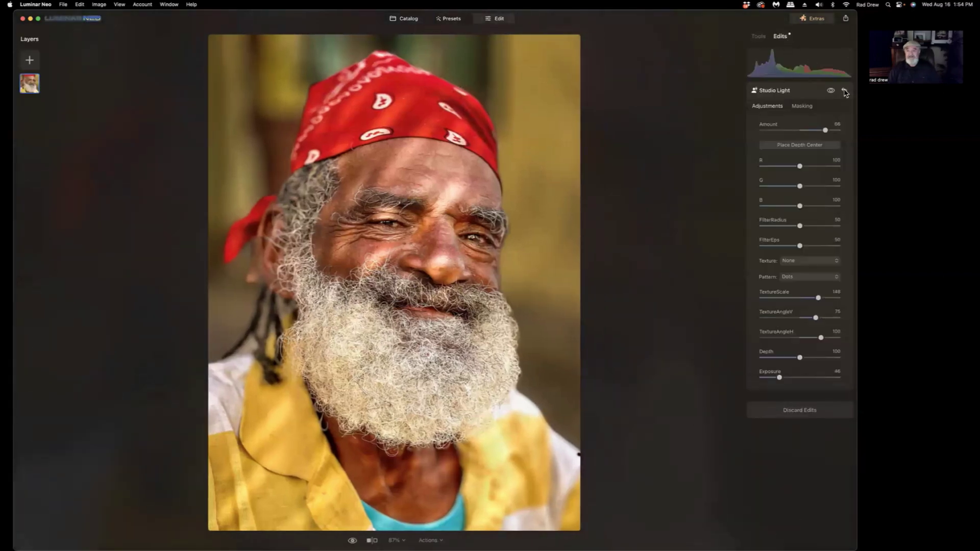
{"action": "left_click", "coordinate": [844, 91]}
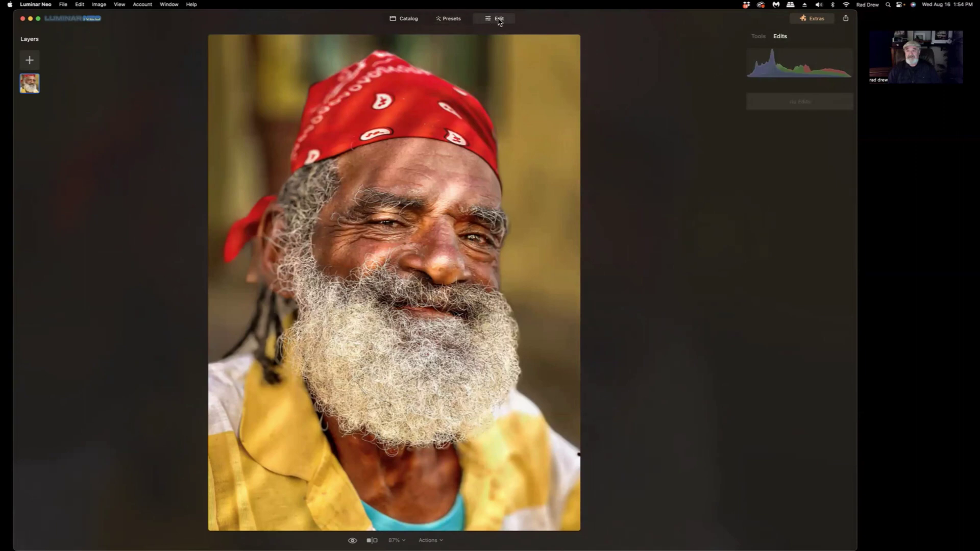
{"action": "left_click", "coordinate": [759, 38]}
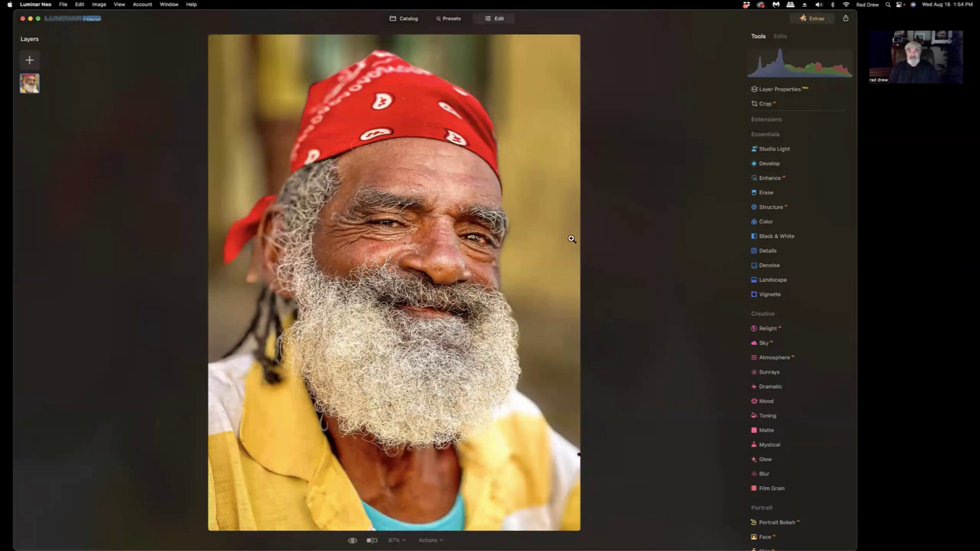
Apply Studio Light at Exposure 38 and Amount 80, raise the red channel, and set TextureScale to 172
{"action": "left_click", "coordinate": [774, 149]}
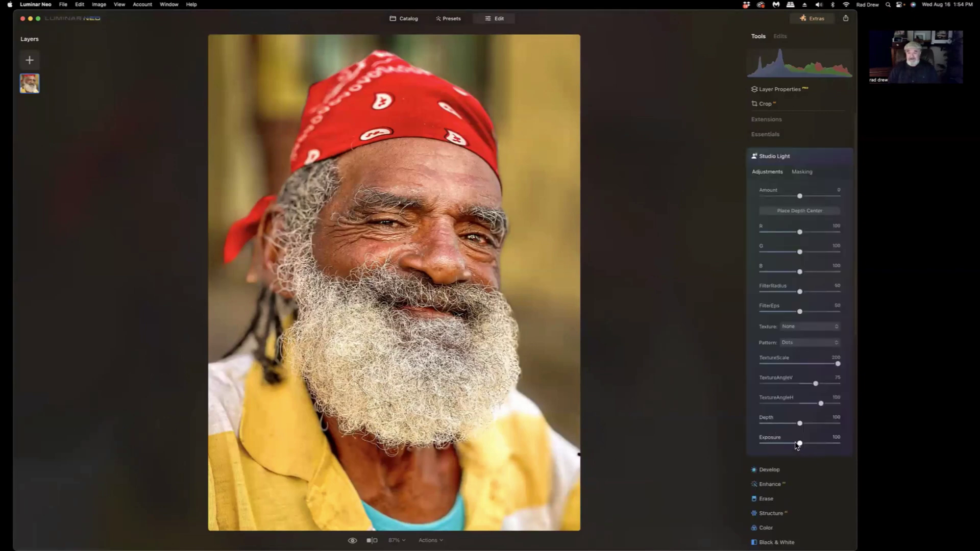
{"action": "left_click_drag", "start_coordinate": [797, 444], "coordinate": [776, 444]}
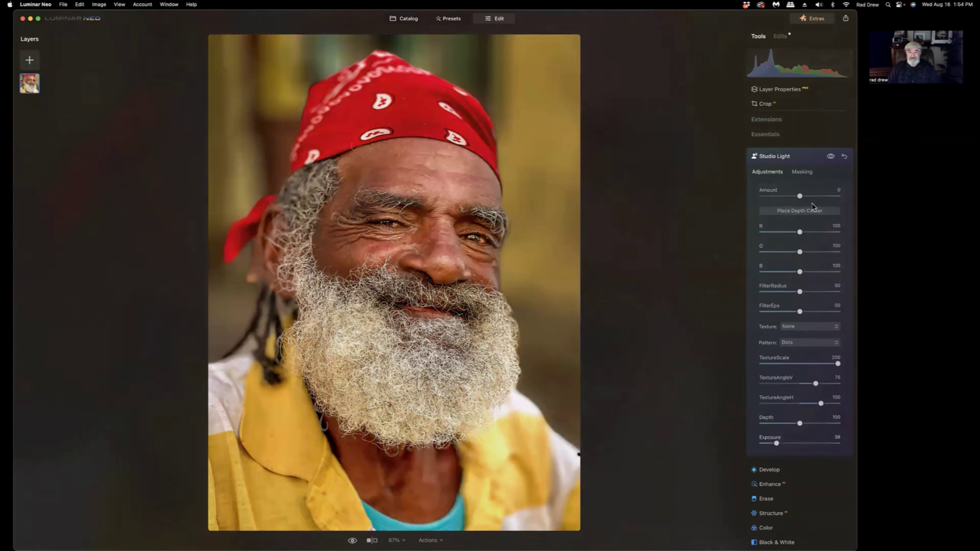
{"action": "left_click_drag", "start_coordinate": [802, 198], "coordinate": [831, 200]}
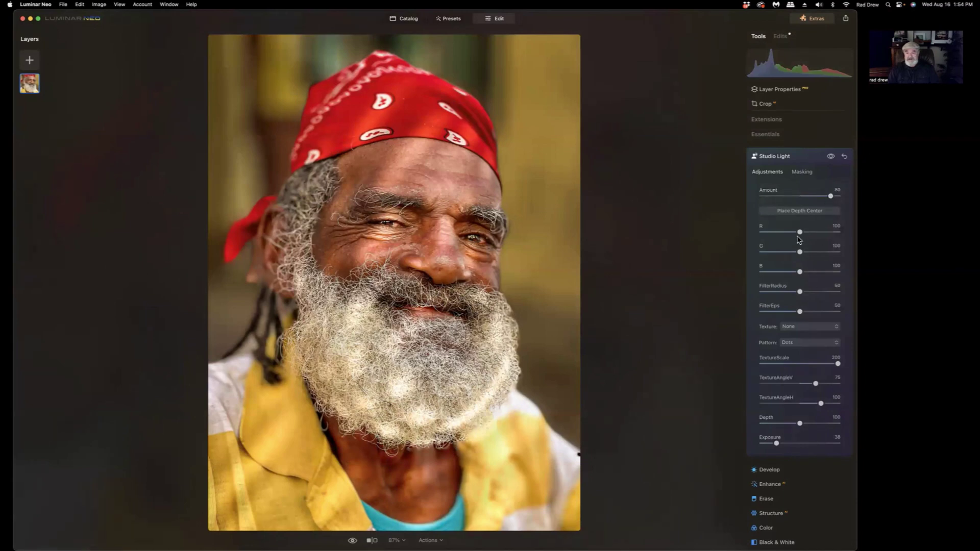
{"action": "left_click_drag", "start_coordinate": [799, 232], "coordinate": [812, 275]}
{"action": "left_click_drag", "start_coordinate": [839, 365], "coordinate": [827, 367]}
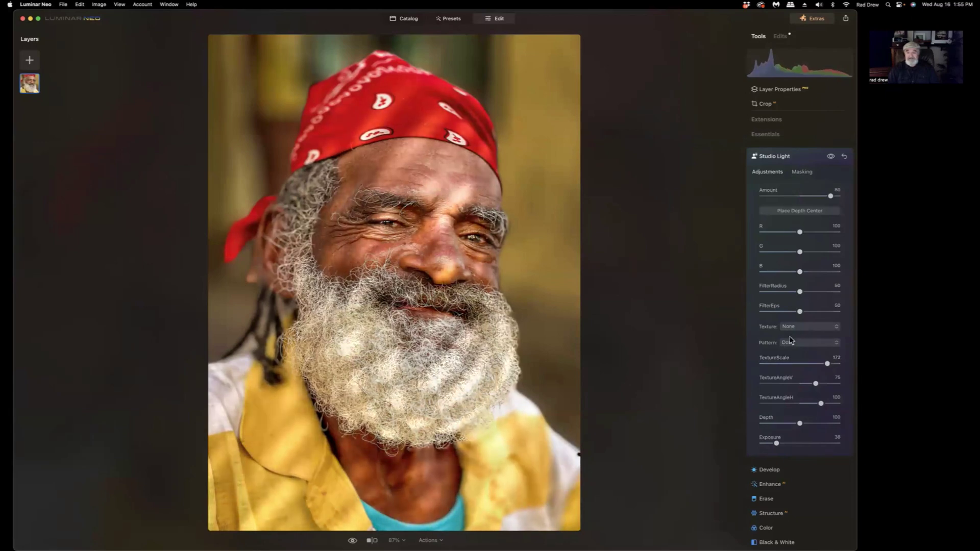
{"action": "left_click", "coordinate": [823, 346]}
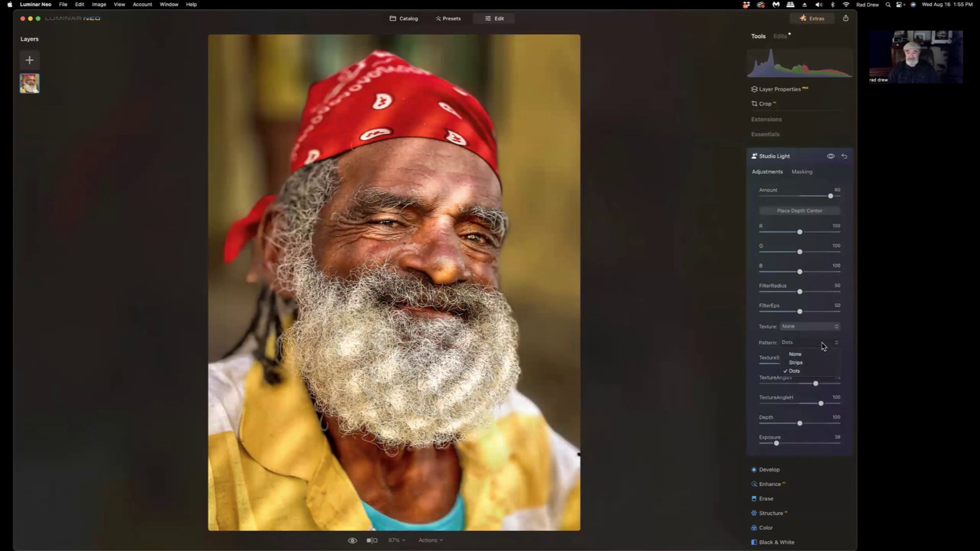
{"action": "left_click", "coordinate": [802, 365]}
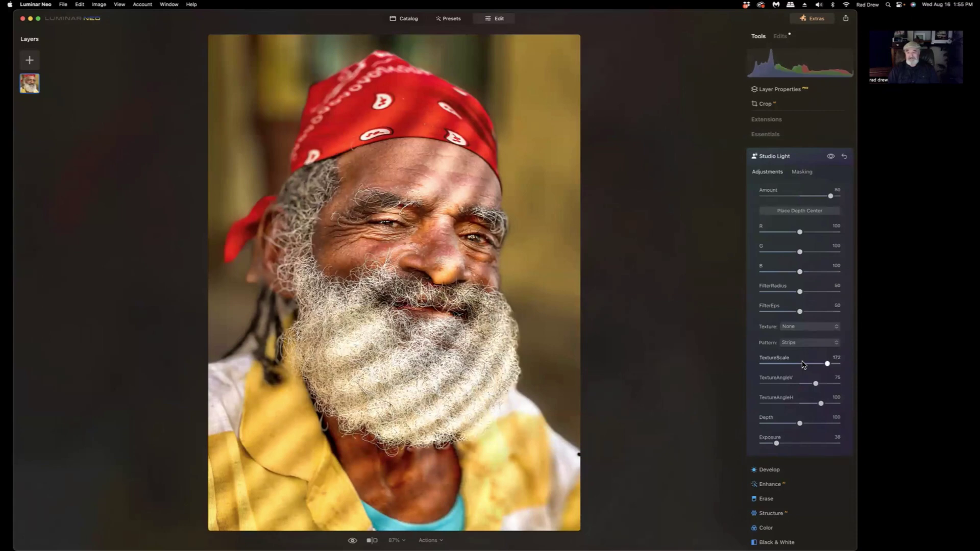
{"action": "left_click", "coordinate": [814, 343]}
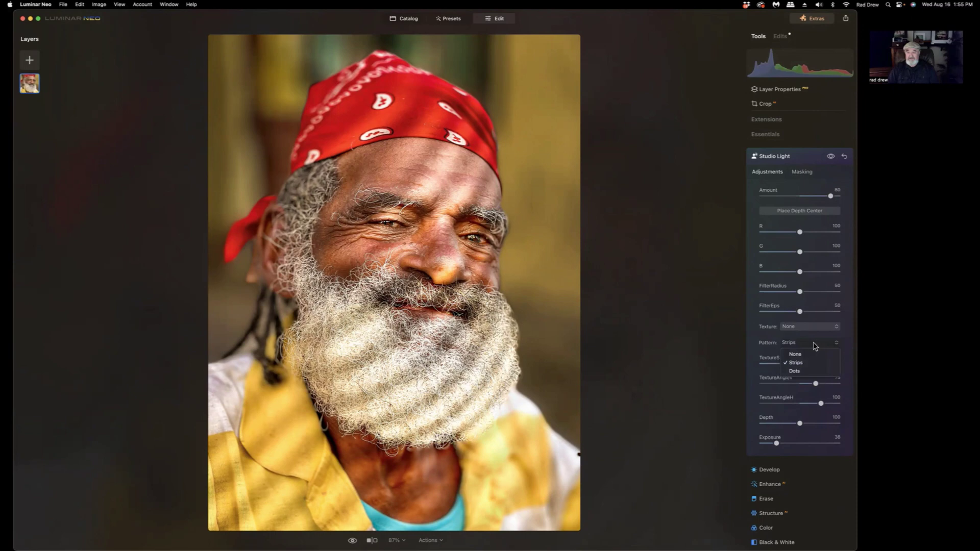
{"action": "left_click", "coordinate": [800, 373]}
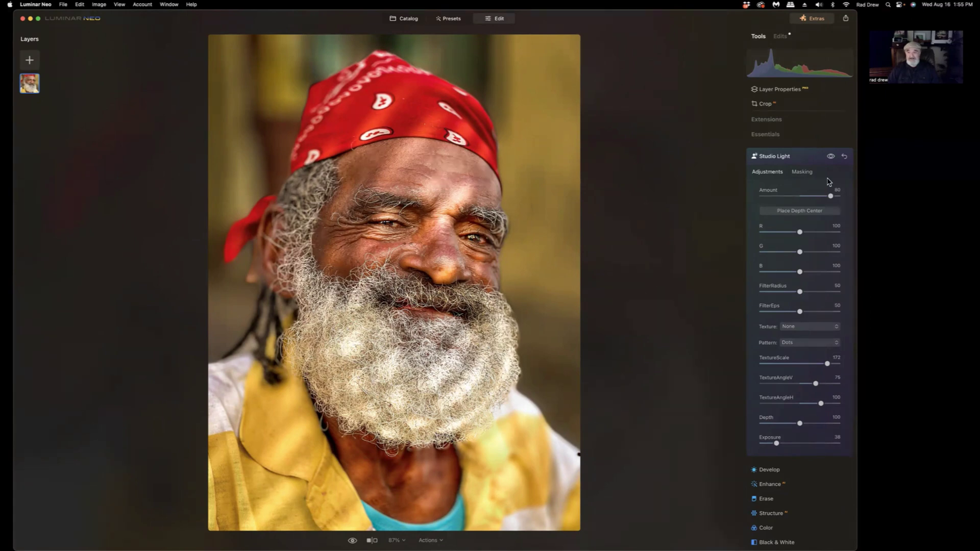
Paint an Erase brush mask at size 110 over the beard to remove the Studio Light there
{"action": "left_click", "coordinate": [803, 173]}
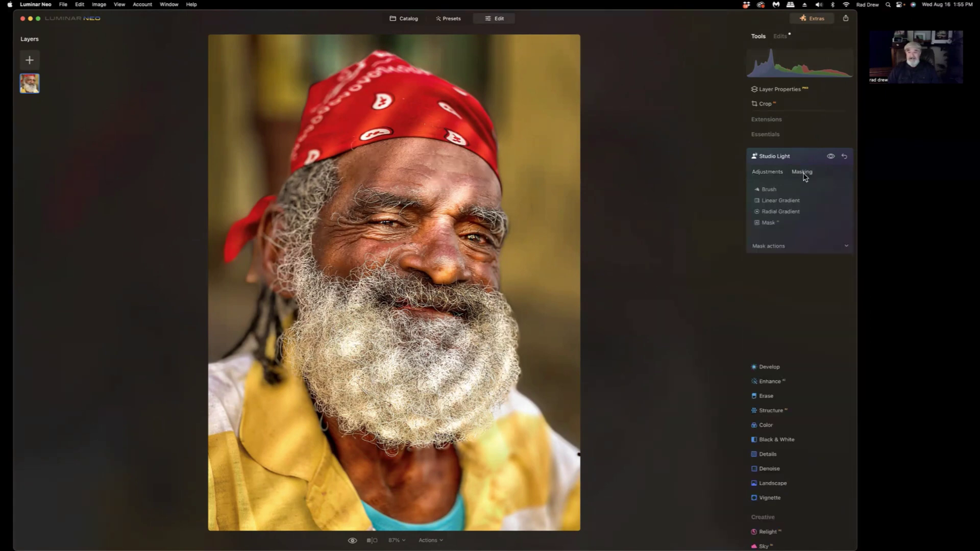
{"action": "left_click", "coordinate": [770, 189]}
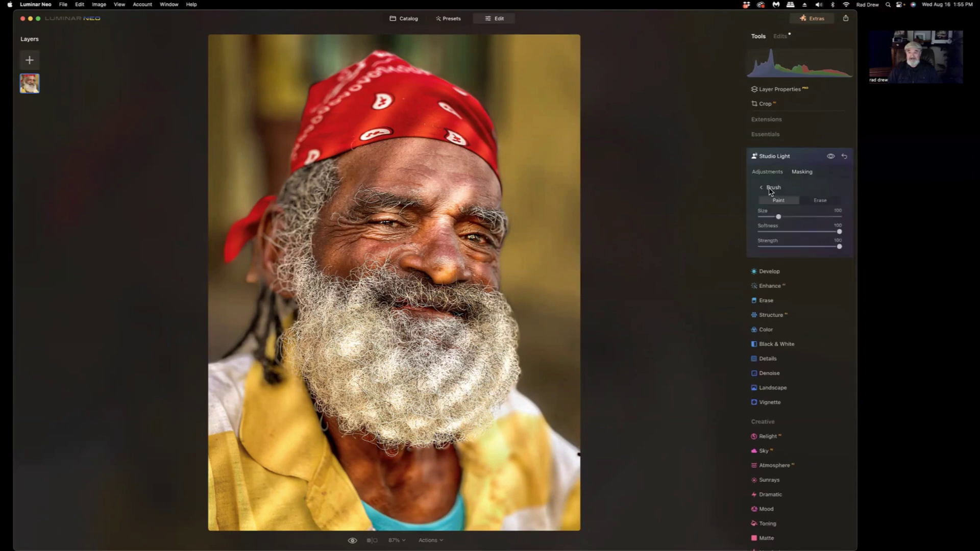
{"action": "left_click", "coordinate": [821, 201]}
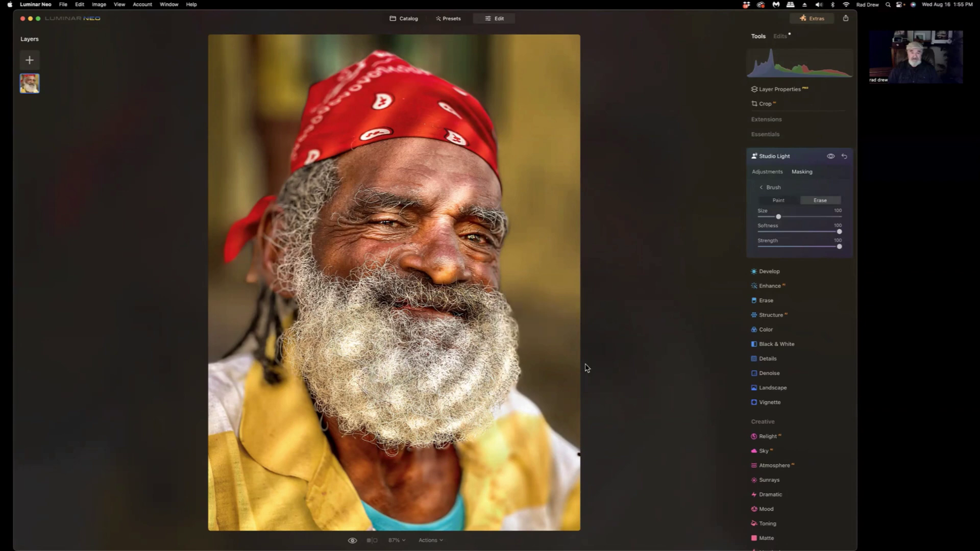
{"action": "left_click_drag", "start_coordinate": [779, 217], "coordinate": [781, 217]}
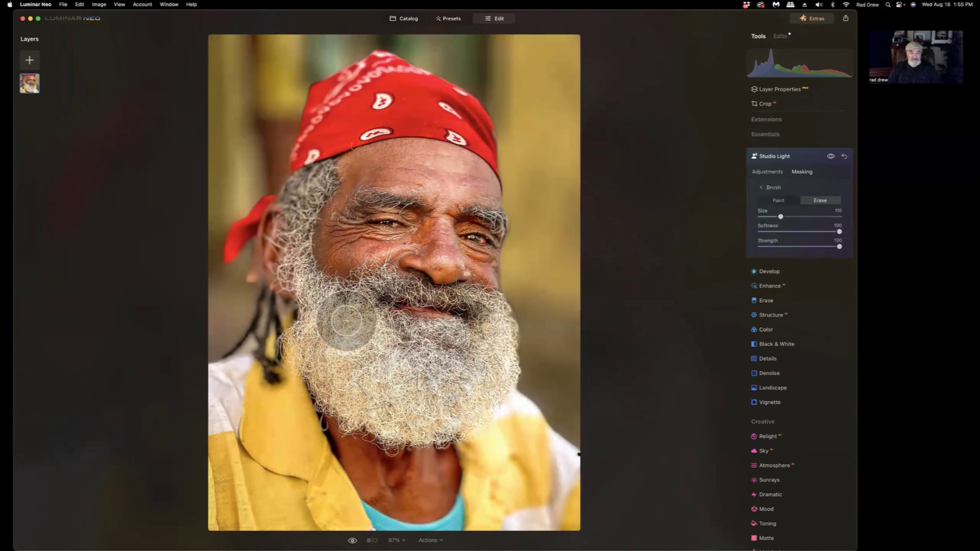
{"action": "mouse_move", "coordinate": [346, 319]}
{"action": "left_mouse_down"}
{"action": "mouse_move", "coordinate": [323, 305]}
{"action": "mouse_move", "coordinate": [428, 302]}
{"action": "mouse_move", "coordinate": [484, 324]}
{"action": "mouse_move", "coordinate": [482, 357]}
{"action": "mouse_move", "coordinate": [445, 386]}
{"action": "mouse_move", "coordinate": [497, 335]}
{"action": "mouse_move", "coordinate": [502, 342]}
{"action": "mouse_move", "coordinate": [501, 369]}
{"action": "mouse_move", "coordinate": [405, 405]}
{"action": "mouse_move", "coordinate": [442, 401]}
{"action": "mouse_move", "coordinate": [399, 337]}
{"action": "mouse_move", "coordinate": [415, 353]}
{"action": "mouse_move", "coordinate": [393, 370]}
{"action": "left_mouse_up"}
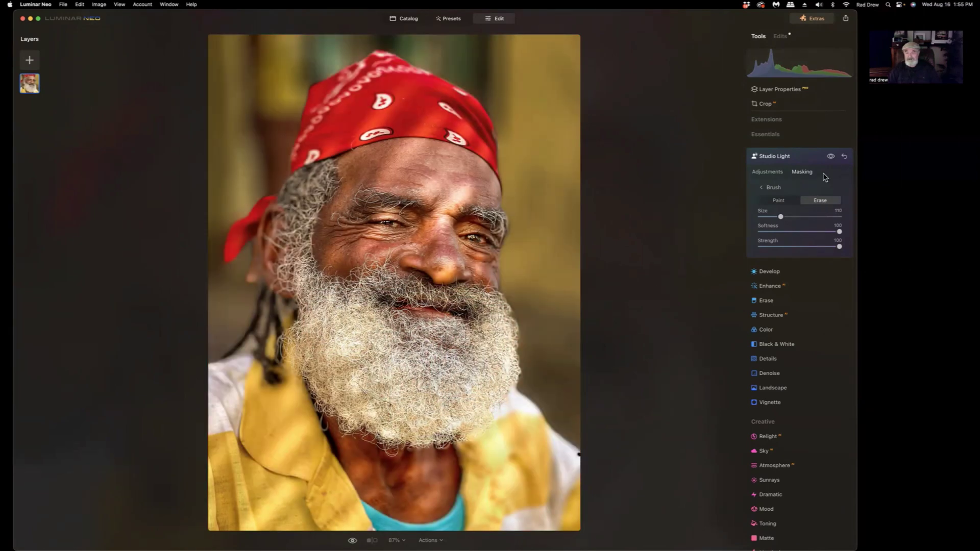
Reset Studio Light, then reapply it with Exposure 37, Amount 58 and TextureScale 141
{"action": "left_click", "coordinate": [844, 159]}
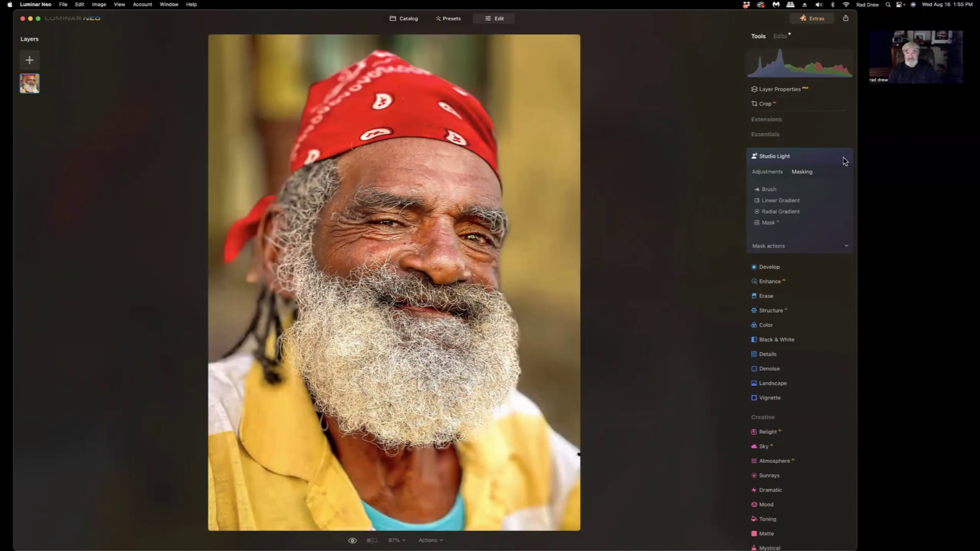
{"action": "left_click", "coordinate": [769, 177]}
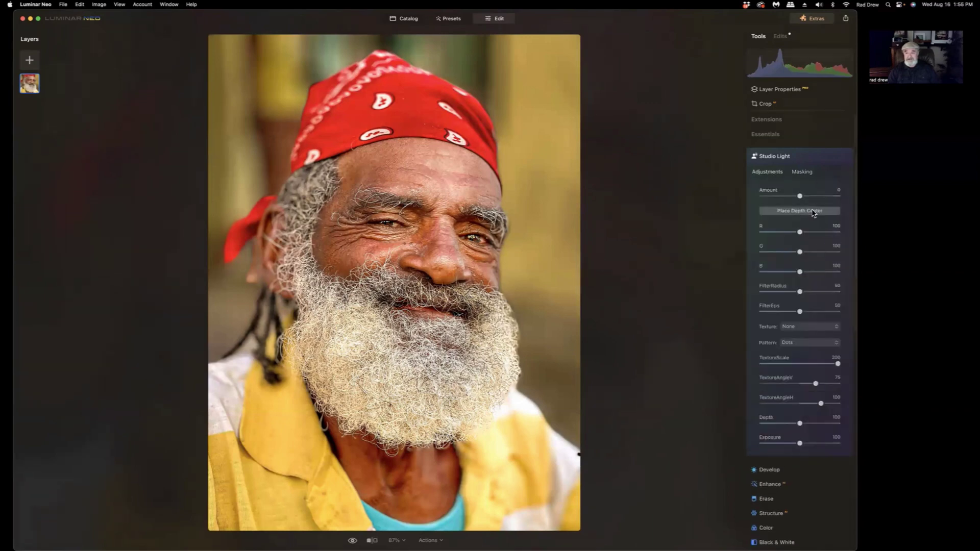
{"action": "left_click_drag", "start_coordinate": [799, 442], "coordinate": [775, 447]}
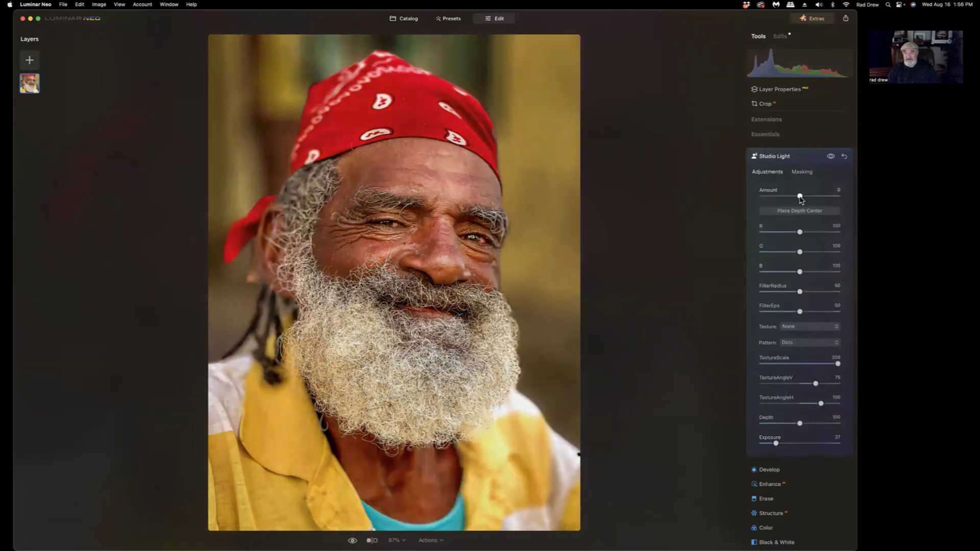
{"action": "left_click_drag", "start_coordinate": [800, 197], "coordinate": [823, 200]}
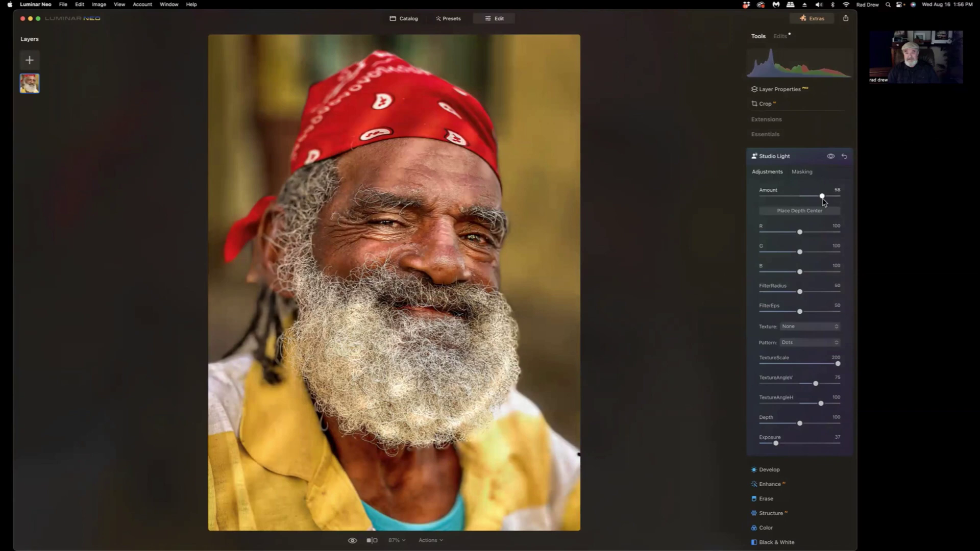
{"action": "left_click_drag", "start_coordinate": [837, 363], "coordinate": [815, 372]}
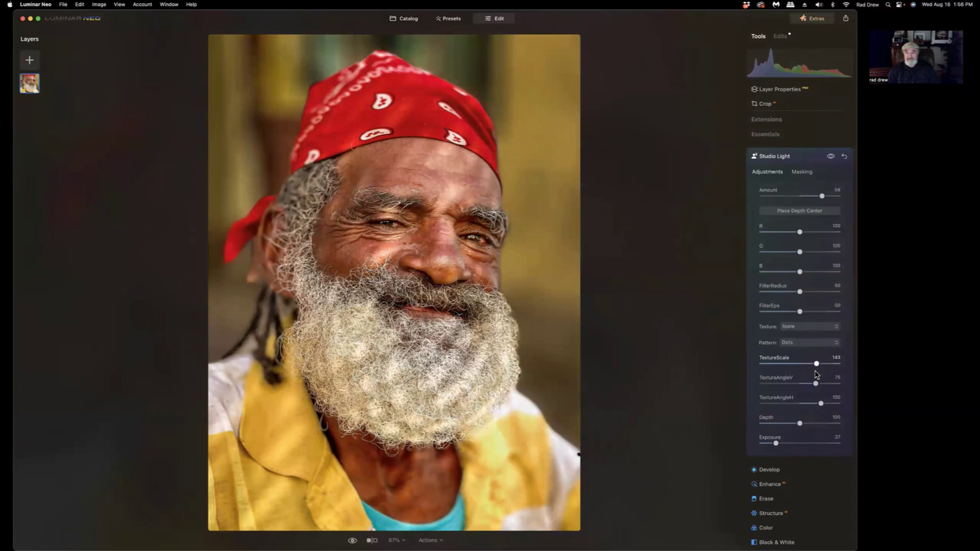
{"action": "left_click_drag", "start_coordinate": [815, 373], "coordinate": [814, 373]}
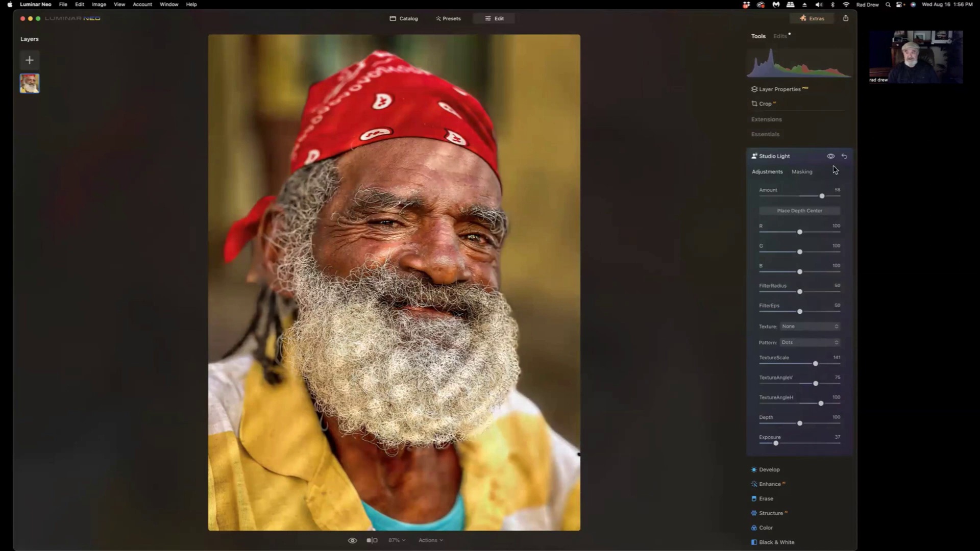
Soften the dotted light on the beard with an Erase brush mask at Strength 44
{"action": "left_click", "coordinate": [803, 172]}
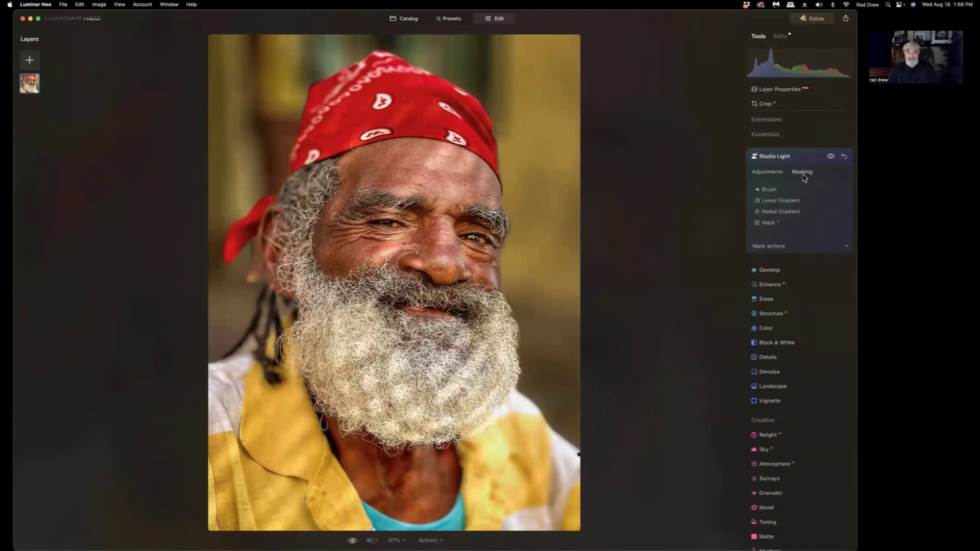
{"action": "left_click", "coordinate": [768, 190]}
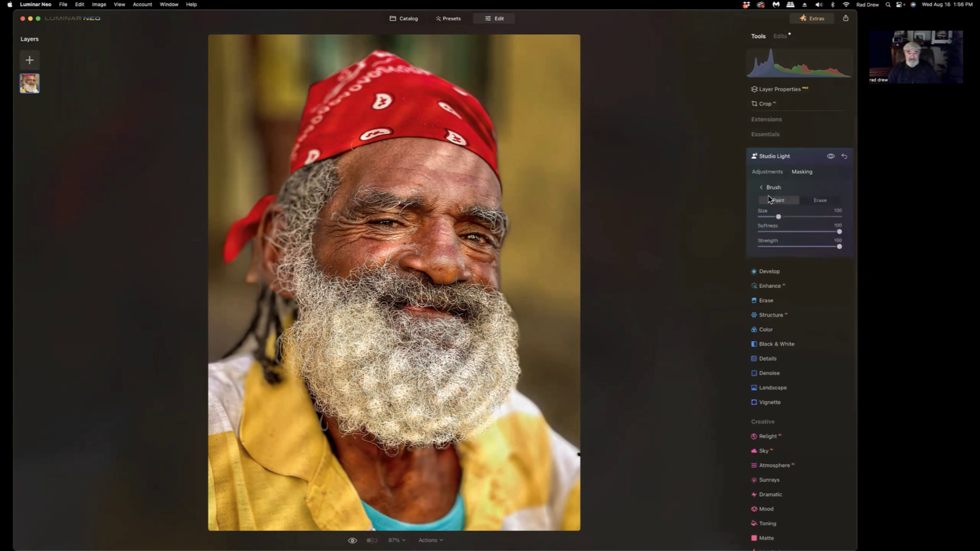
{"action": "left_click", "coordinate": [819, 201]}
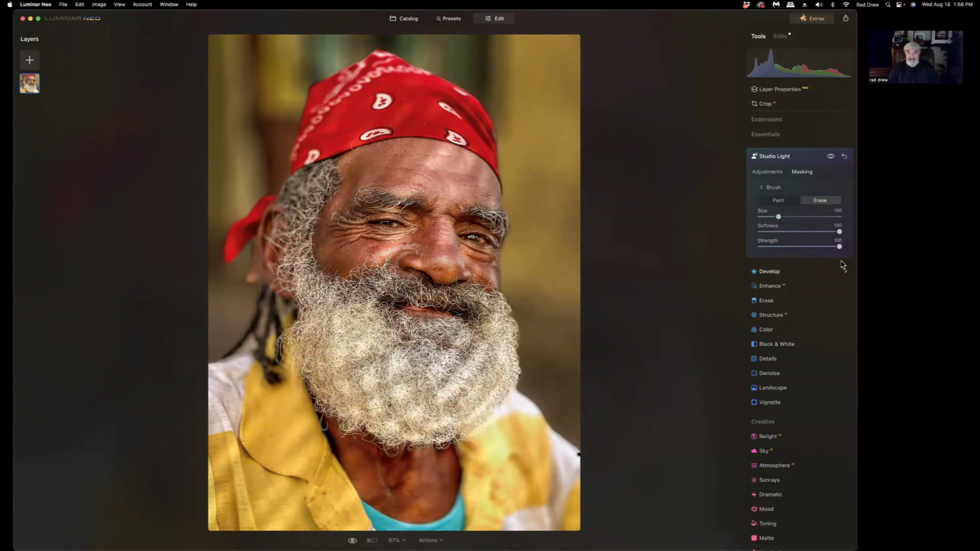
{"action": "left_click_drag", "start_coordinate": [839, 246], "coordinate": [795, 246]}
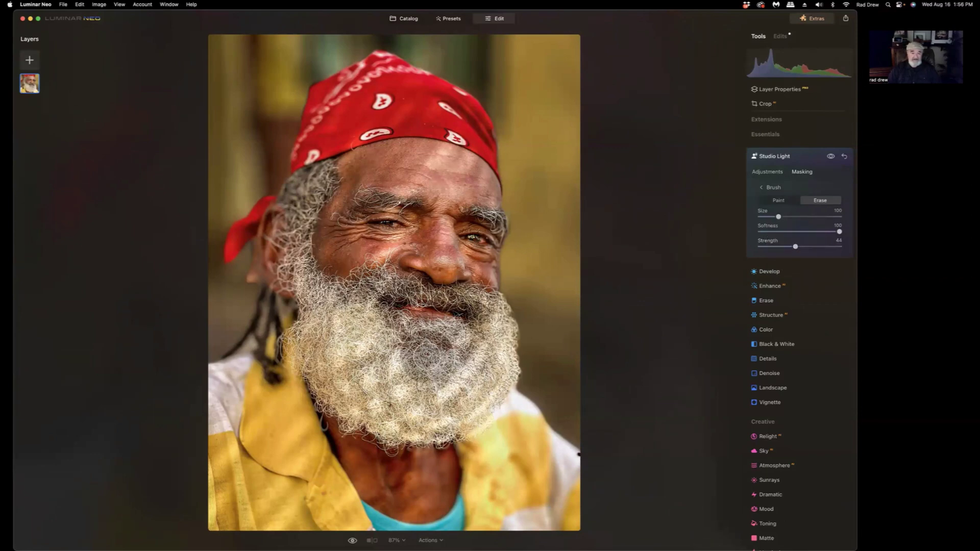
{"action": "mouse_move", "coordinate": [421, 357]}
{"action": "left_mouse_down"}
{"action": "mouse_move", "coordinate": [361, 344]}
{"action": "mouse_move", "coordinate": [356, 317]}
{"action": "mouse_move", "coordinate": [333, 318]}
{"action": "mouse_move", "coordinate": [375, 306]}
{"action": "mouse_move", "coordinate": [433, 313]}
{"action": "mouse_move", "coordinate": [383, 315]}
{"action": "mouse_move", "coordinate": [433, 317]}
{"action": "mouse_move", "coordinate": [481, 369]}
{"action": "mouse_move", "coordinate": [492, 325]}
{"action": "mouse_move", "coordinate": [416, 306]}
{"action": "mouse_move", "coordinate": [405, 324]}
{"action": "mouse_move", "coordinate": [345, 337]}
{"action": "mouse_move", "coordinate": [320, 305]}
{"action": "mouse_move", "coordinate": [308, 338]}
{"action": "mouse_move", "coordinate": [314, 367]}
{"action": "mouse_move", "coordinate": [341, 402]}
{"action": "mouse_move", "coordinate": [298, 339]}
{"action": "mouse_move", "coordinate": [371, 419]}
{"action": "mouse_move", "coordinate": [358, 412]}
{"action": "mouse_move", "coordinate": [451, 419]}
{"action": "mouse_move", "coordinate": [402, 429]}
{"action": "mouse_move", "coordinate": [421, 427]}
{"action": "mouse_move", "coordinate": [488, 400]}
{"action": "mouse_move", "coordinate": [500, 336]}
{"action": "mouse_move", "coordinate": [447, 380]}
{"action": "mouse_move", "coordinate": [388, 378]}
{"action": "mouse_move", "coordinate": [433, 363]}
{"action": "mouse_move", "coordinate": [379, 360]}
{"action": "mouse_move", "coordinate": [387, 330]}
{"action": "mouse_move", "coordinate": [457, 347]}
{"action": "mouse_move", "coordinate": [323, 355]}
{"action": "mouse_move", "coordinate": [412, 406]}
{"action": "mouse_move", "coordinate": [351, 383]}
{"action": "mouse_move", "coordinate": [475, 386]}
{"action": "mouse_move", "coordinate": [423, 407]}
{"action": "mouse_move", "coordinate": [494, 355]}
{"action": "mouse_move", "coordinate": [499, 312]}
{"action": "mouse_move", "coordinate": [501, 366]}
{"action": "mouse_move", "coordinate": [466, 390]}
{"action": "mouse_move", "coordinate": [429, 344]}
{"action": "mouse_move", "coordinate": [334, 313]}
{"action": "mouse_move", "coordinate": [384, 357]}
{"action": "left_mouse_up"}
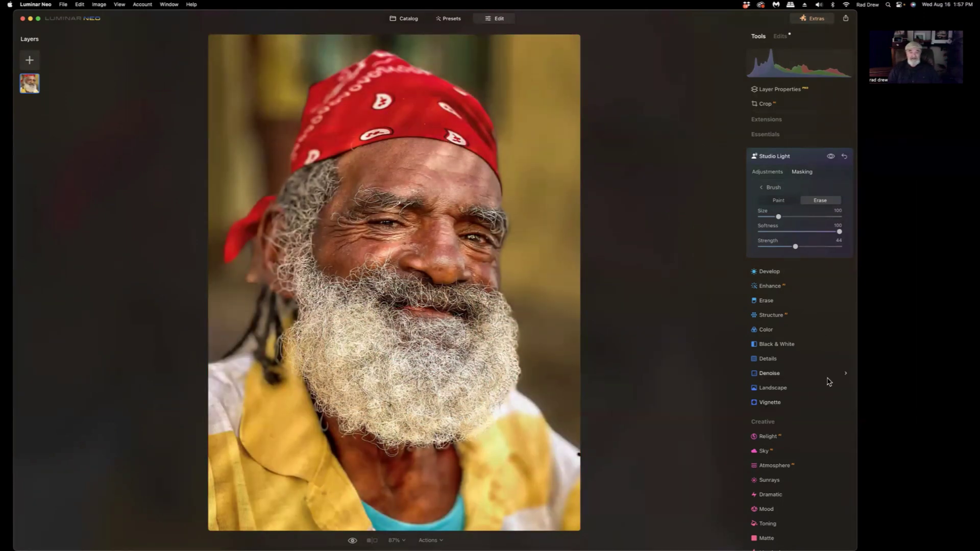
{"action": "left_click", "coordinate": [352, 540]}
{"action": "scroll", "coordinate": [801, 468], "scroll_direction": "down", "scroll_amount": 3}
{"action": "scroll", "coordinate": [803, 470], "scroll_direction": "up", "scroll_amount": 3}
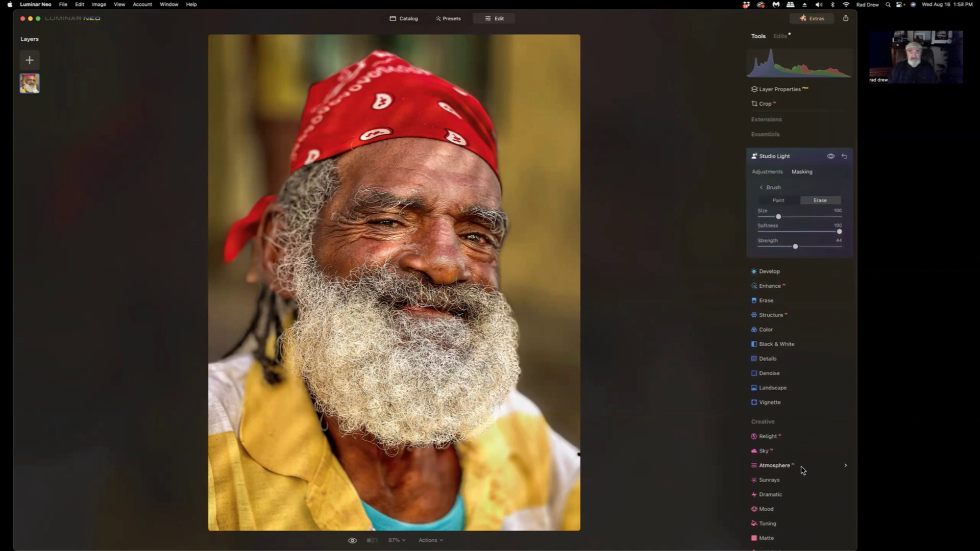